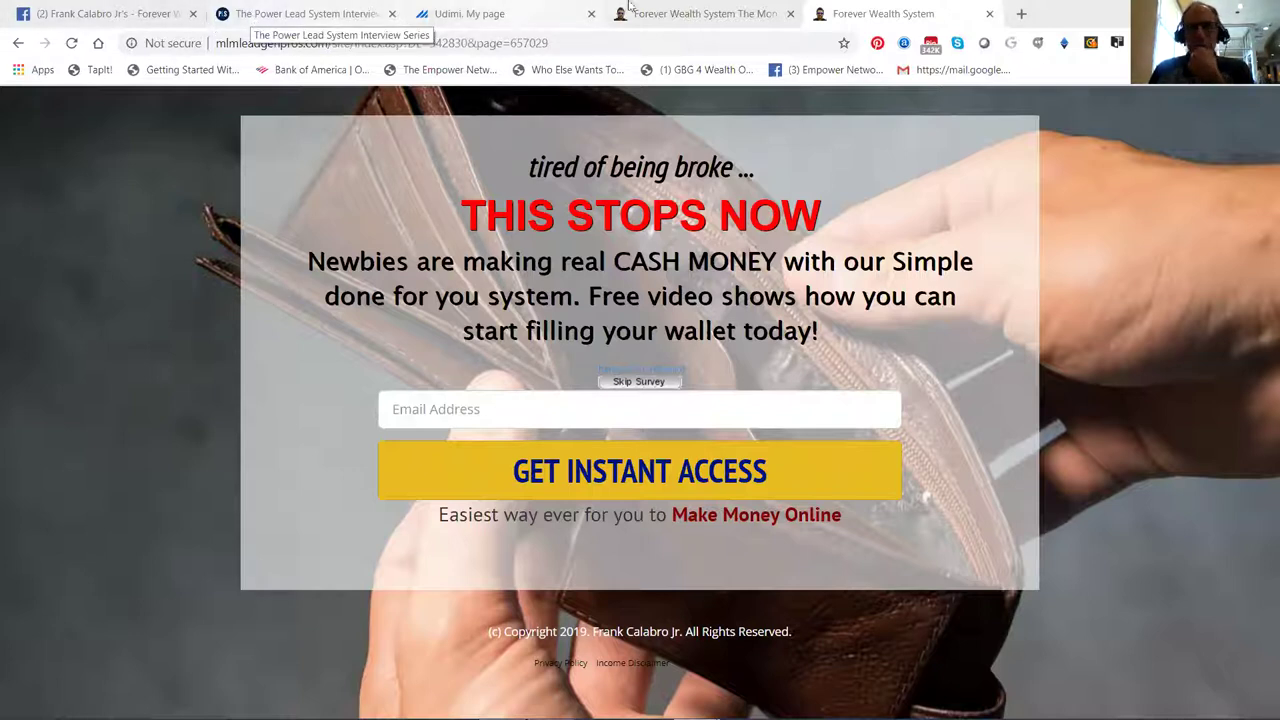
Copy the opening line "tired of being broke ..." from the thisstopsnow.mlmleadgenpros.com capture page.
click(671, 16)
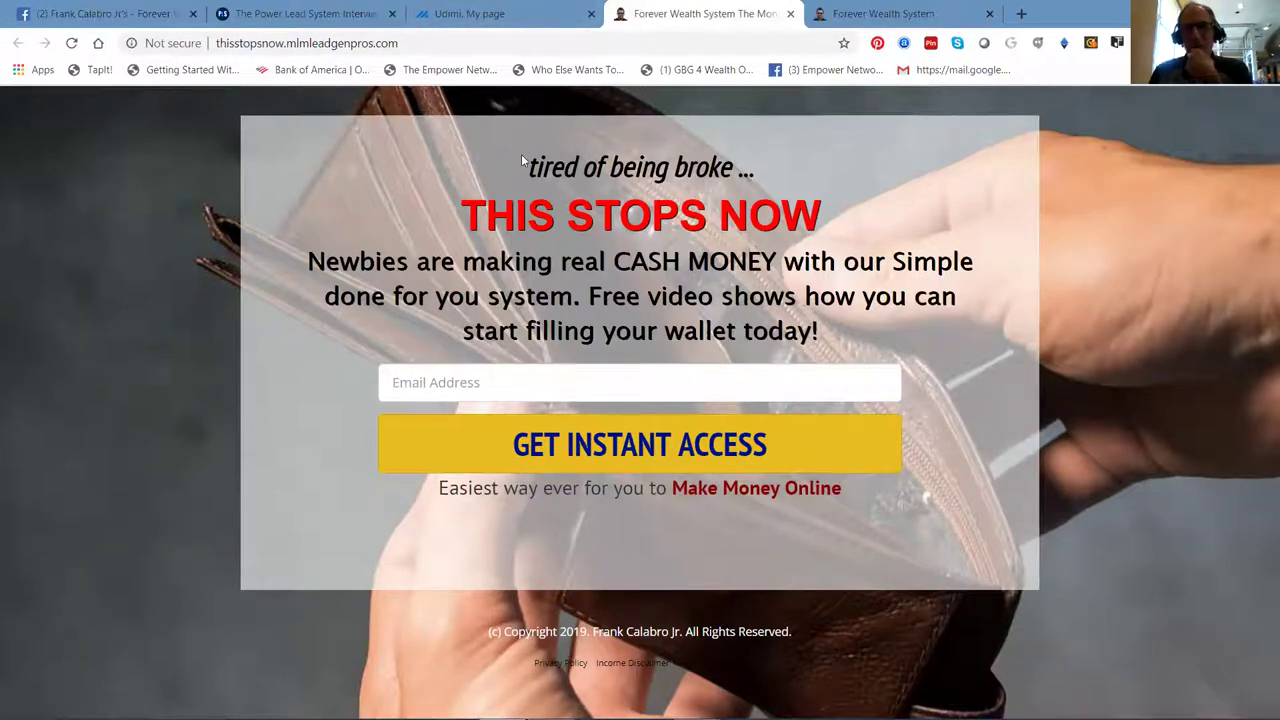
drag(521, 154, 753, 182)
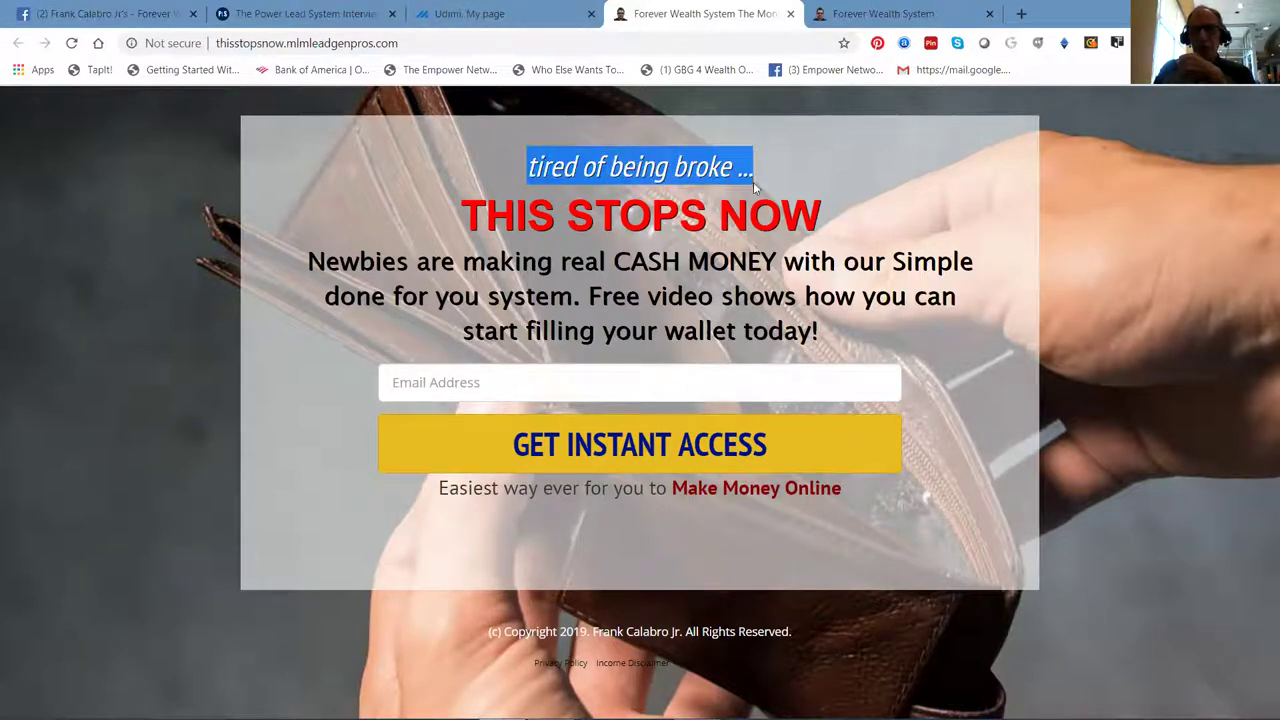
right_click(706, 172)
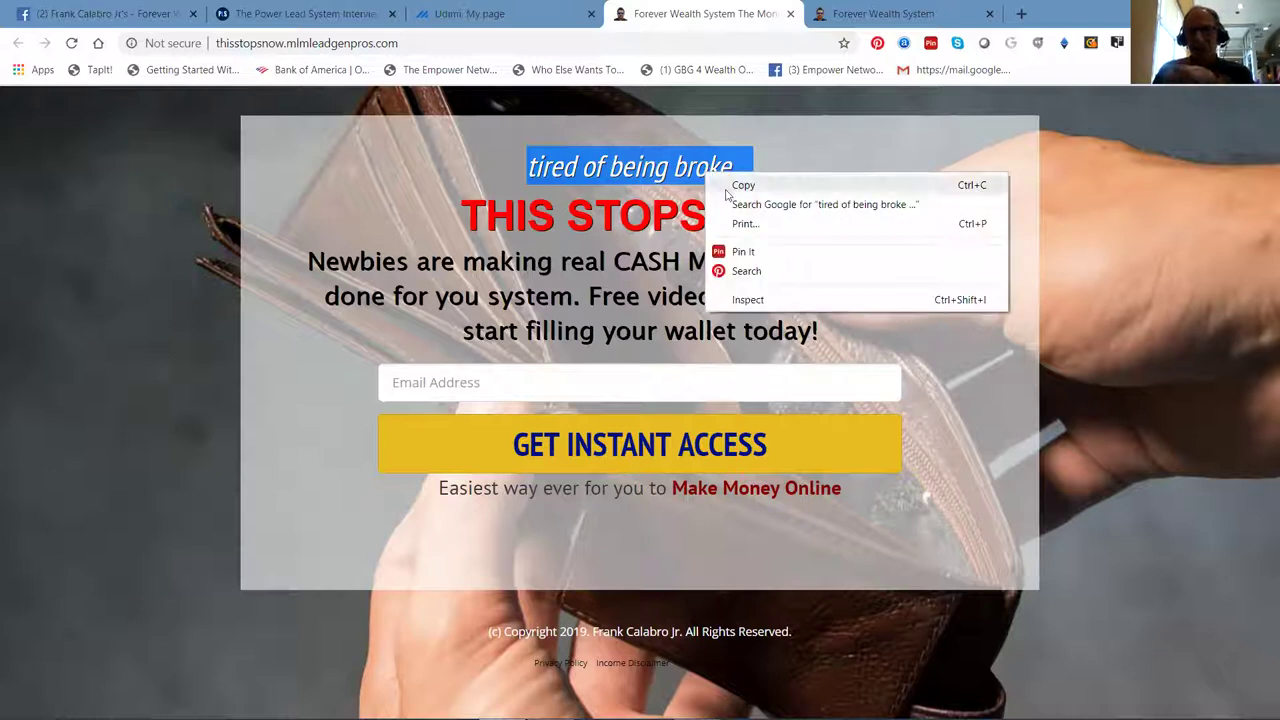
click(728, 186)
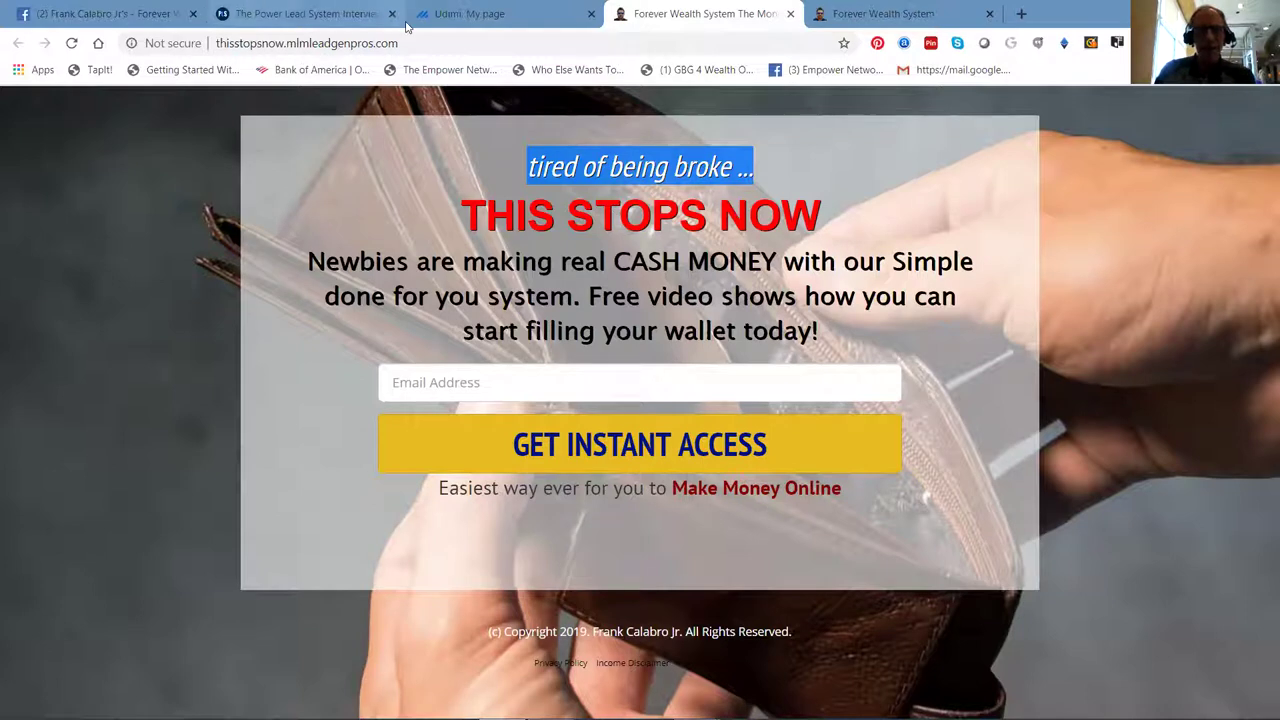
In Udimi's ad texts, start a new swipe and fill in the copied "tired of being broke ..." as its subject.
click(471, 20)
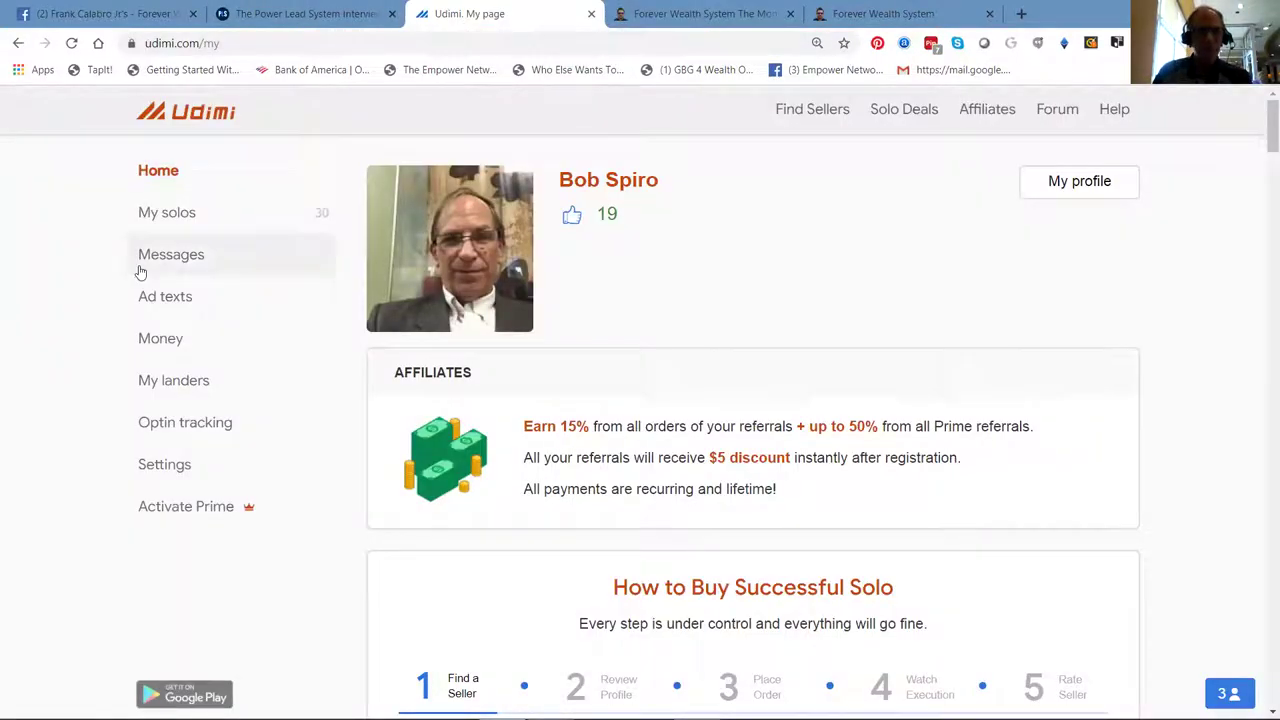
click(172, 300)
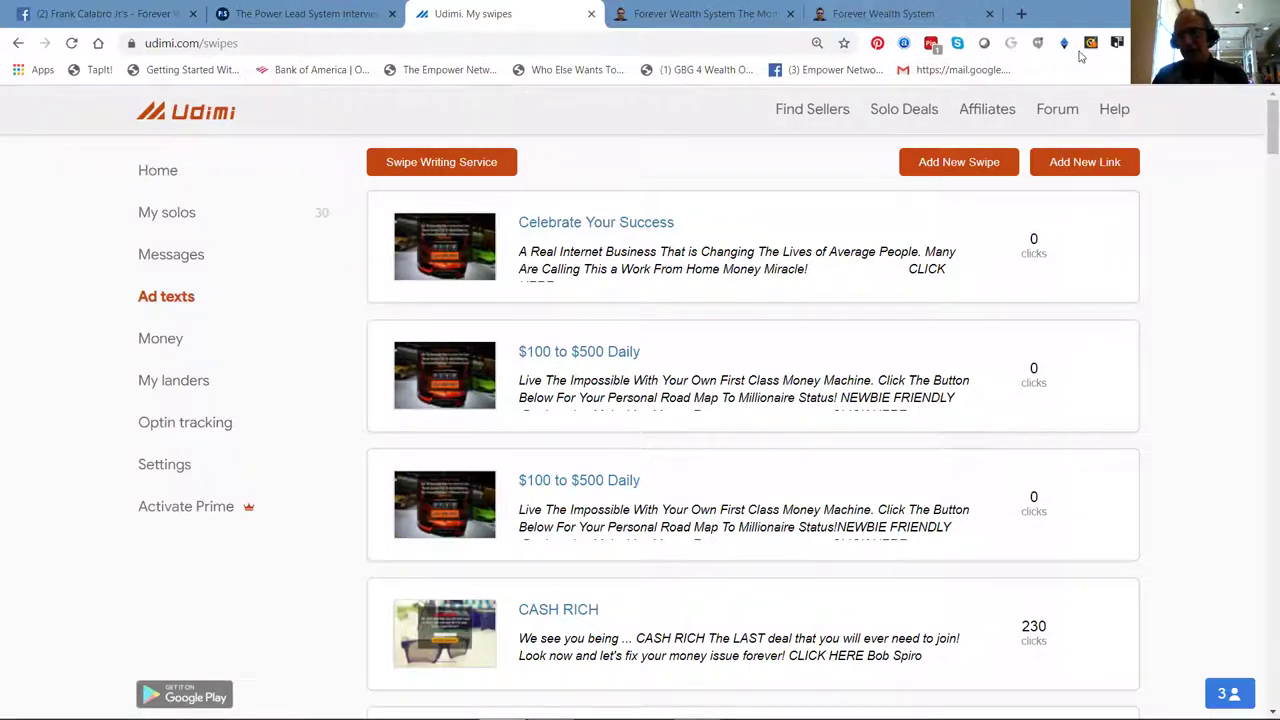
click(926, 171)
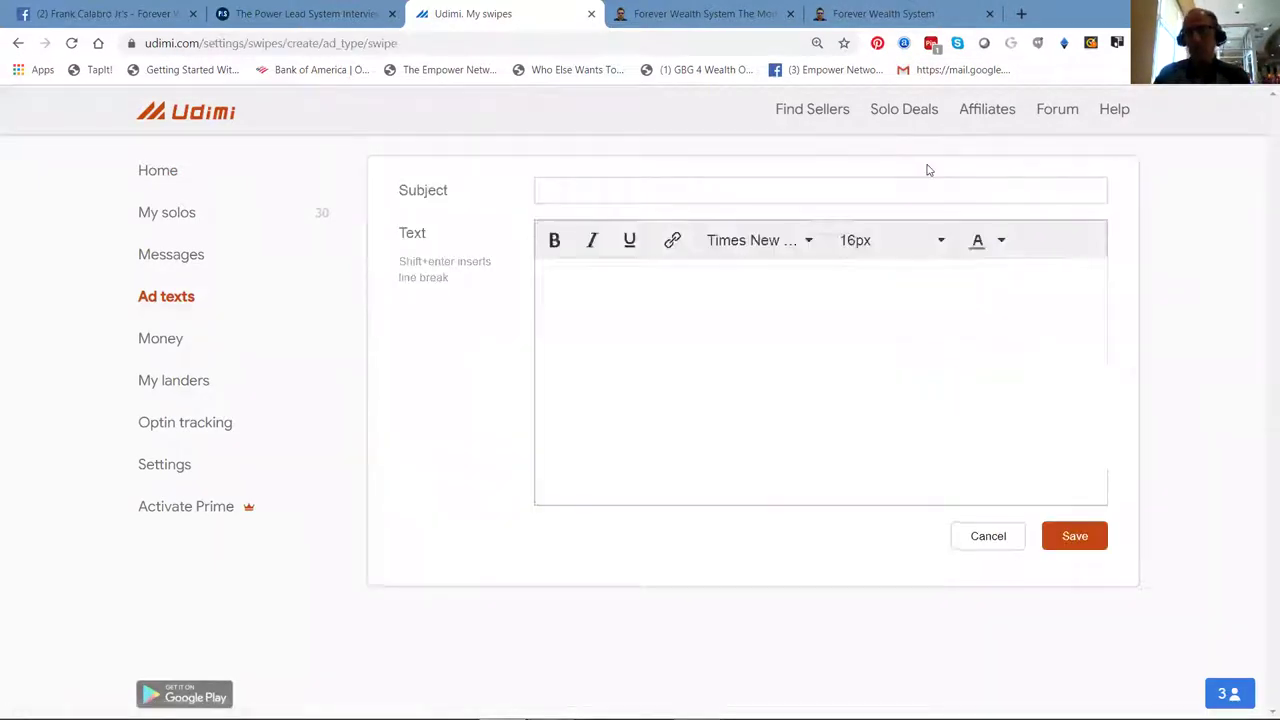
click(567, 189)
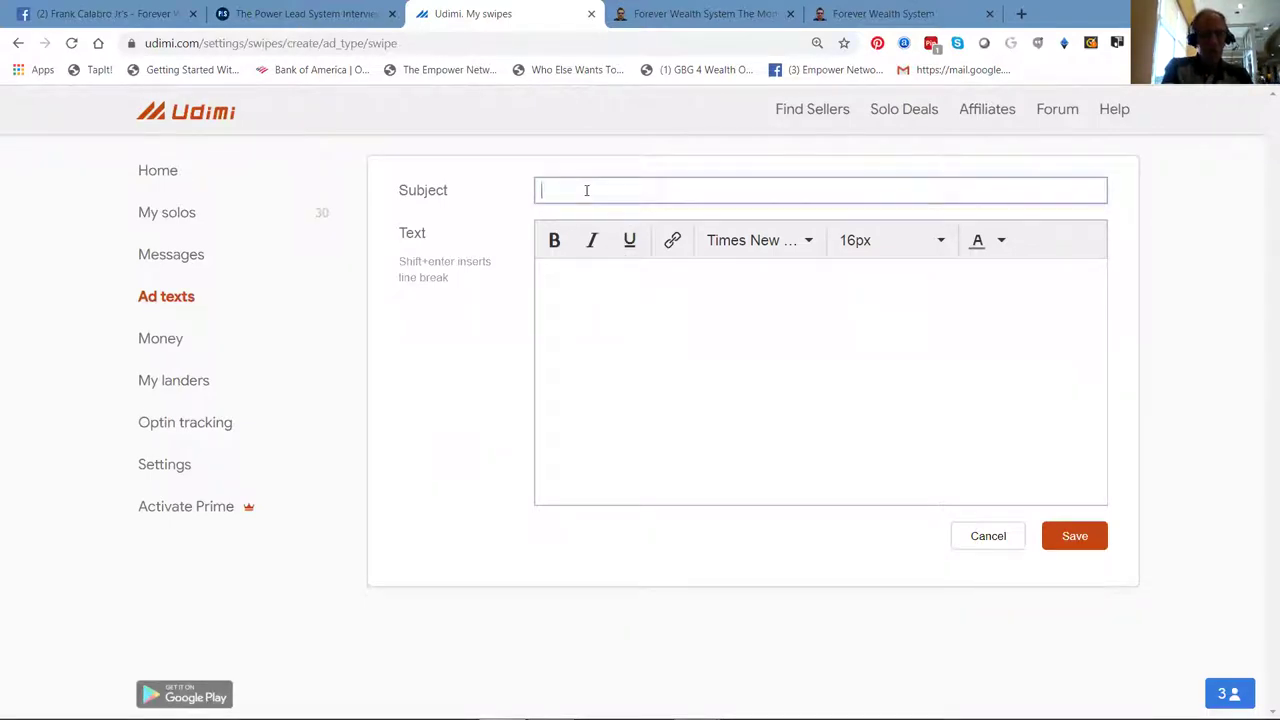
key(ctrl+v)
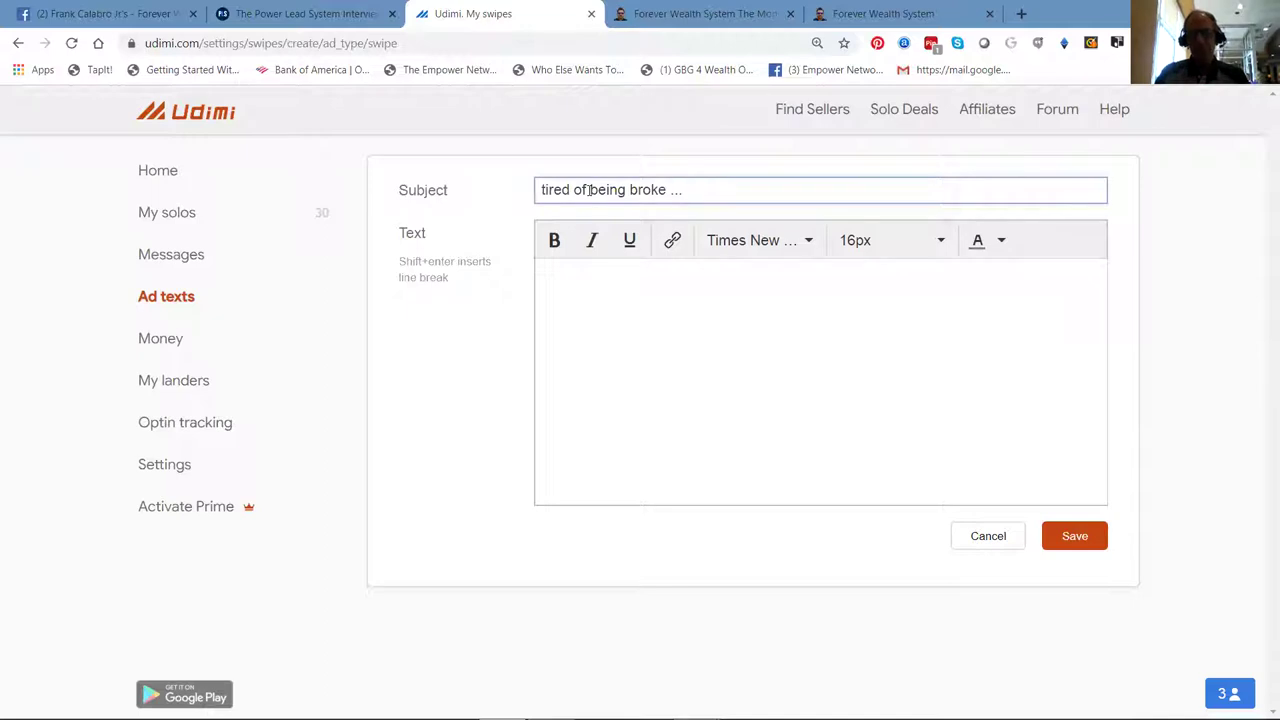
Copy the capture page's text from "THIS STOPS NOW" through "start filling your wallet today!" into the swipe's body.
click(562, 276)
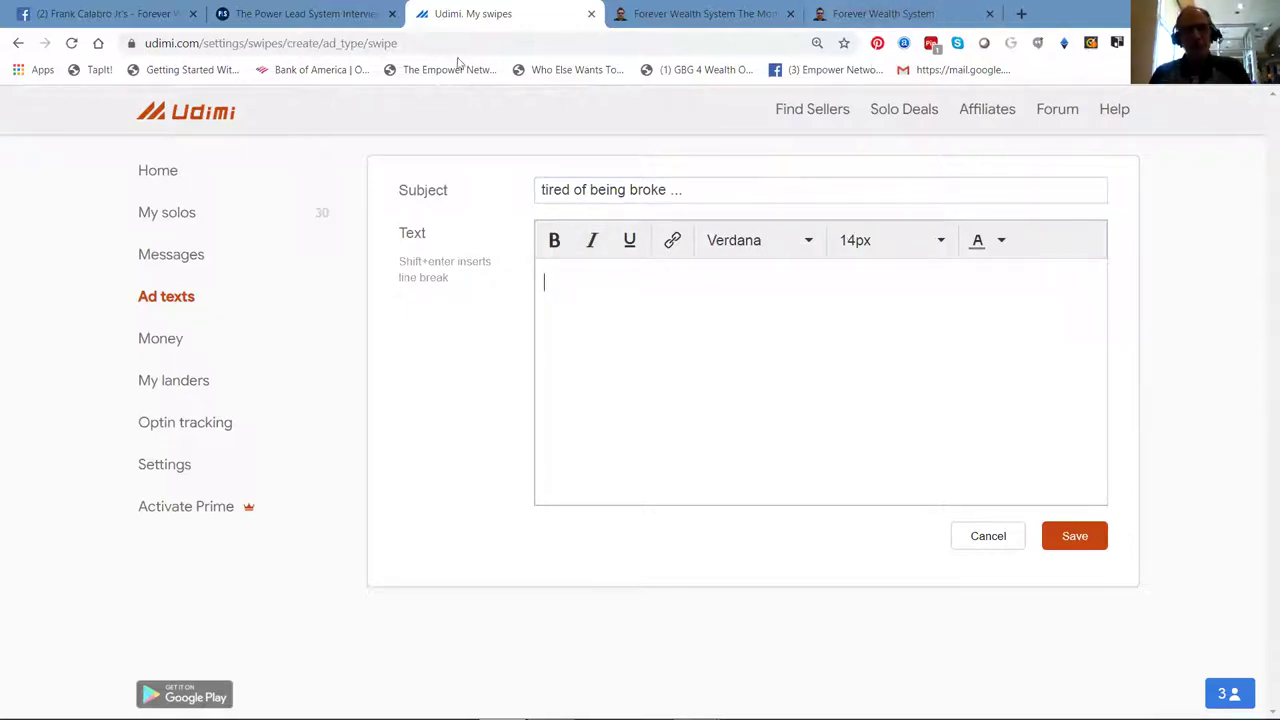
click(868, 20)
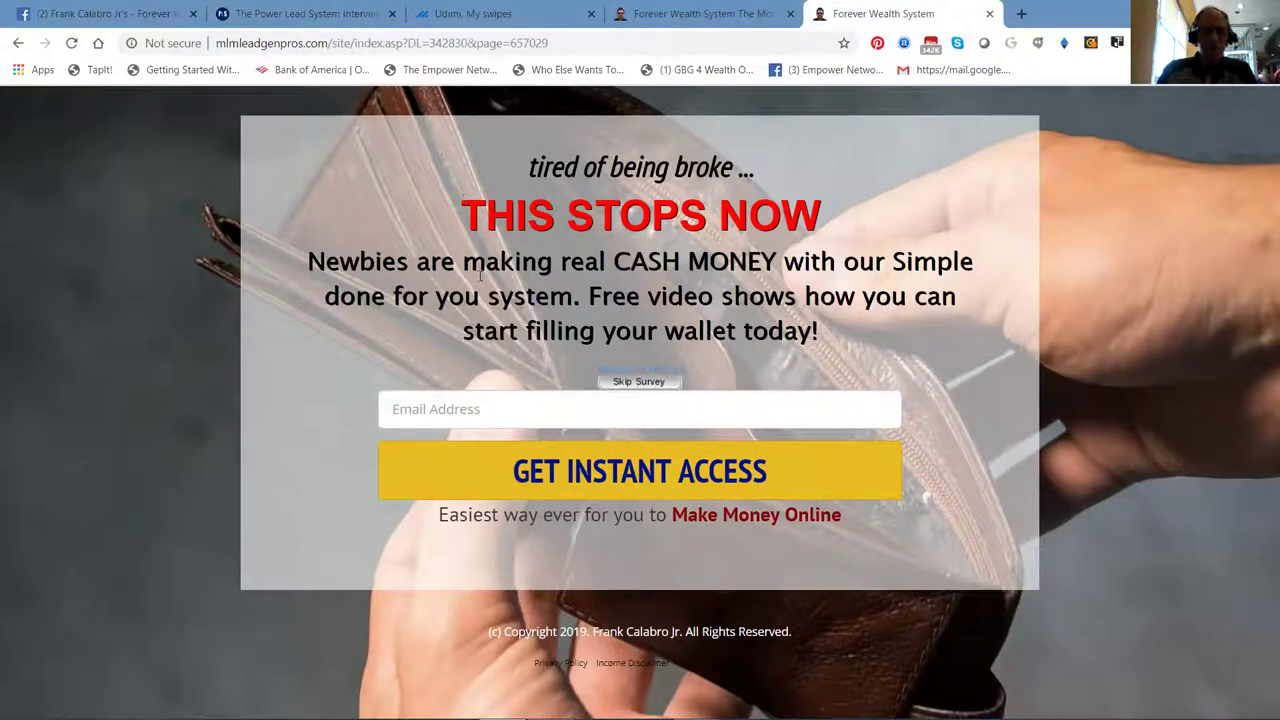
drag(458, 200, 832, 358)
right_click(829, 319)
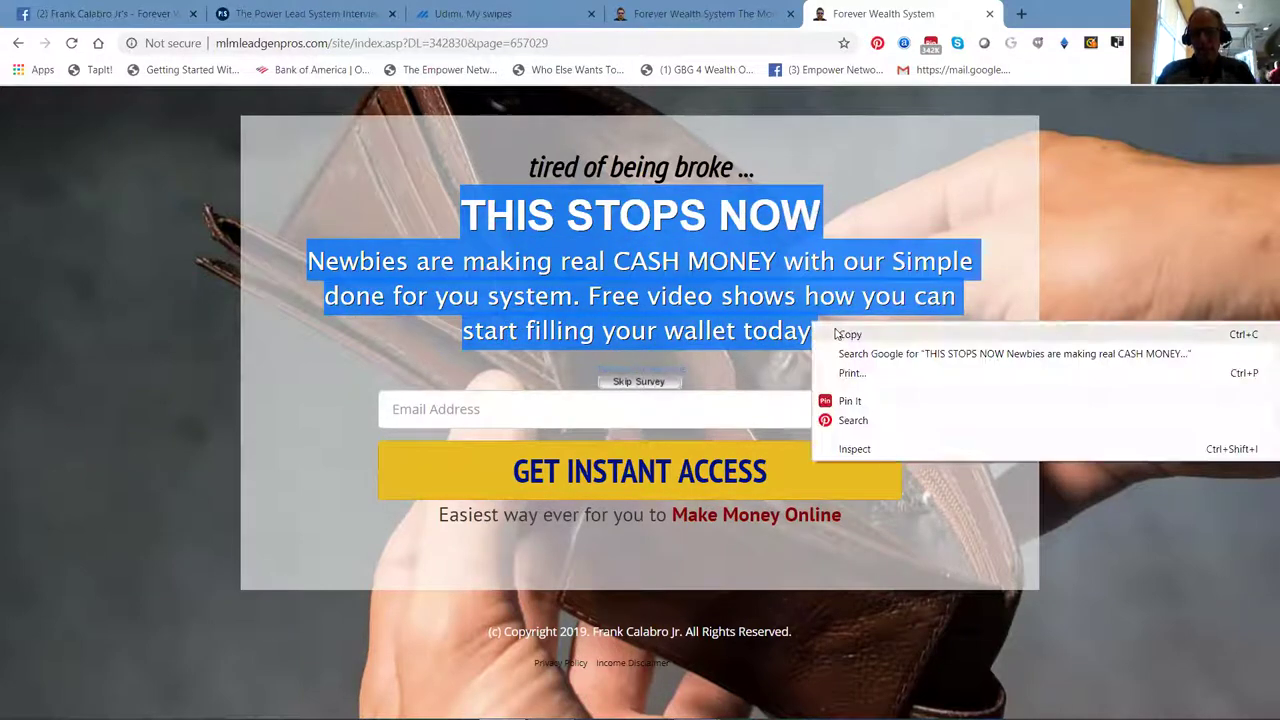
click(836, 333)
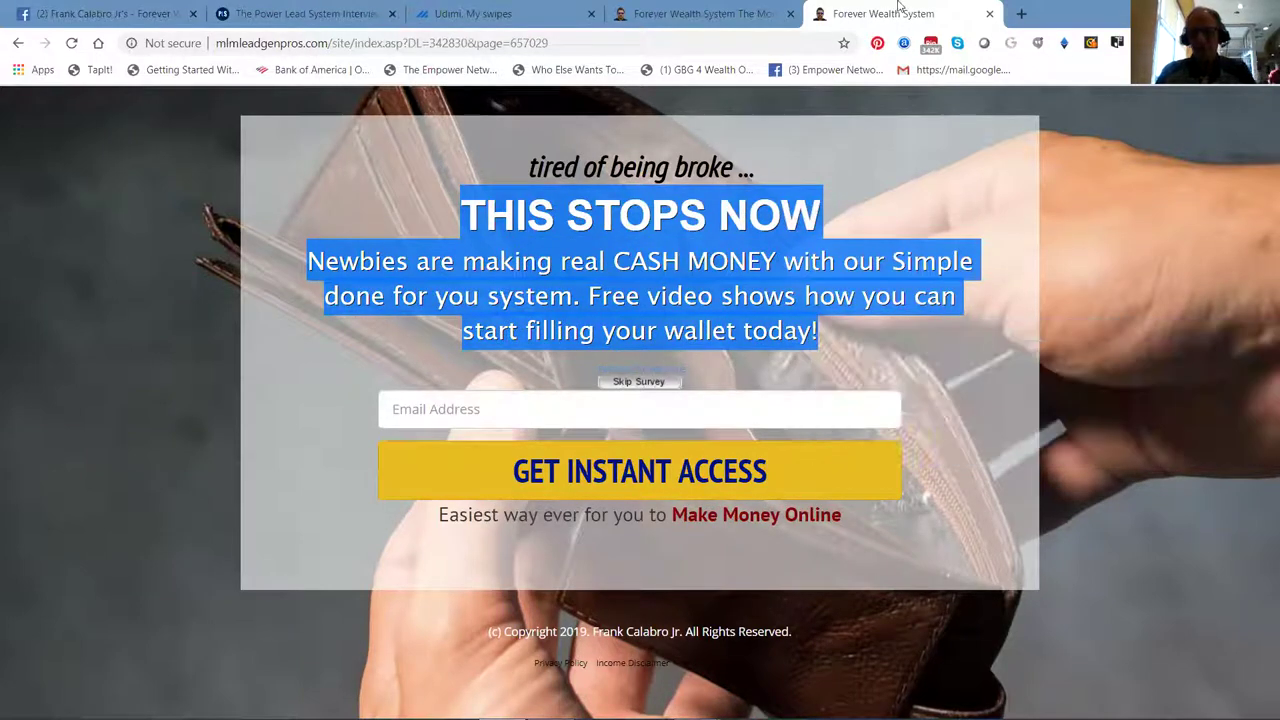
click(466, 14)
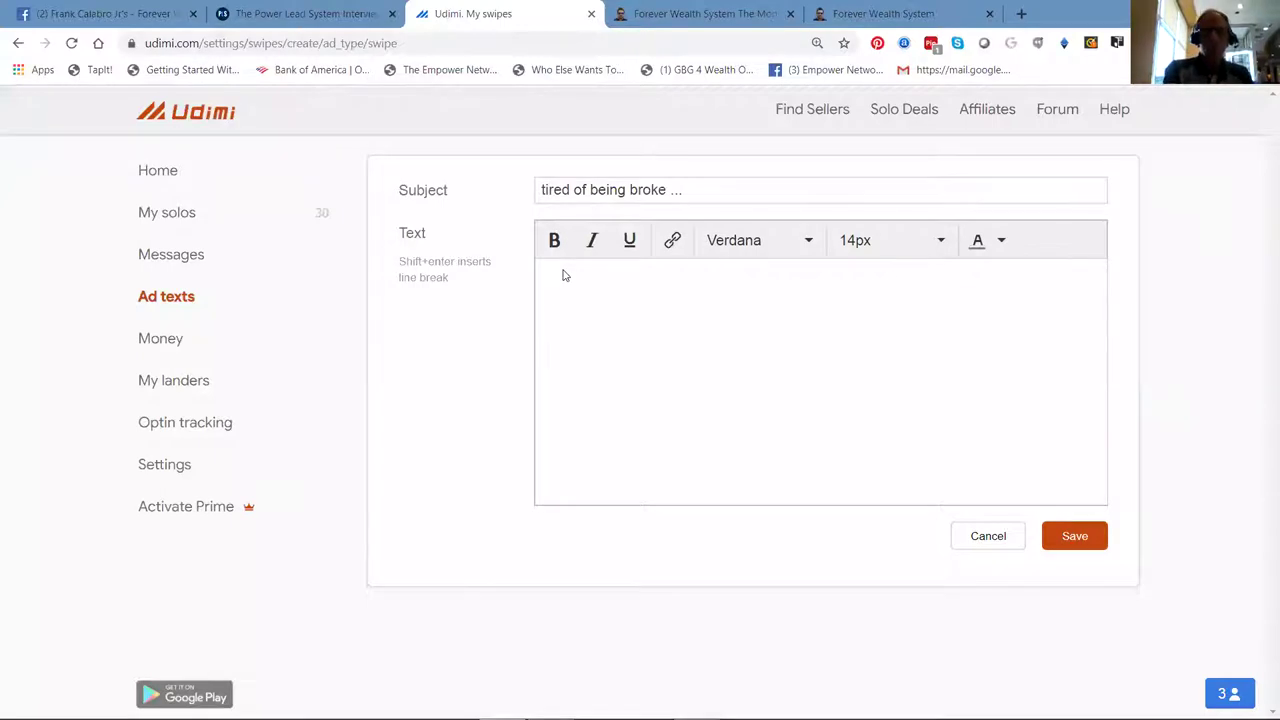
key(ctrl+v)
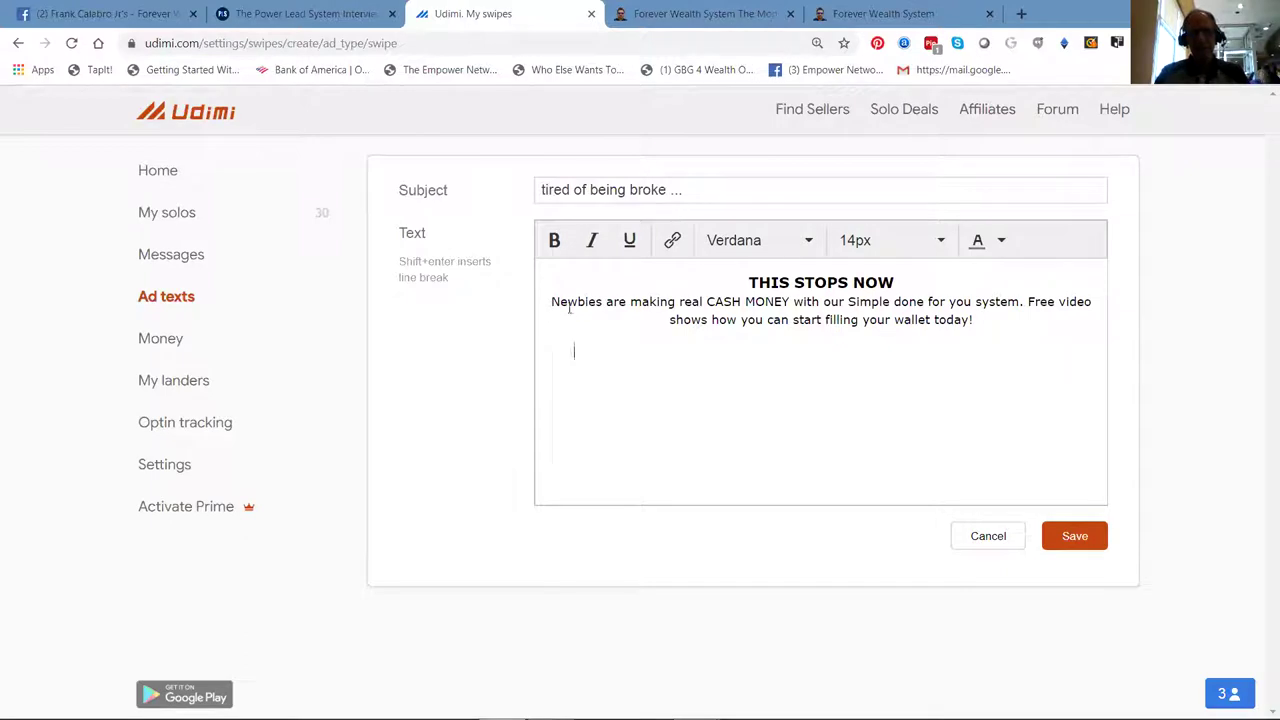
Set the font size of the "Newbies are making real CASH MONEY" paragraph to 16px.
drag(553, 305, 975, 324)
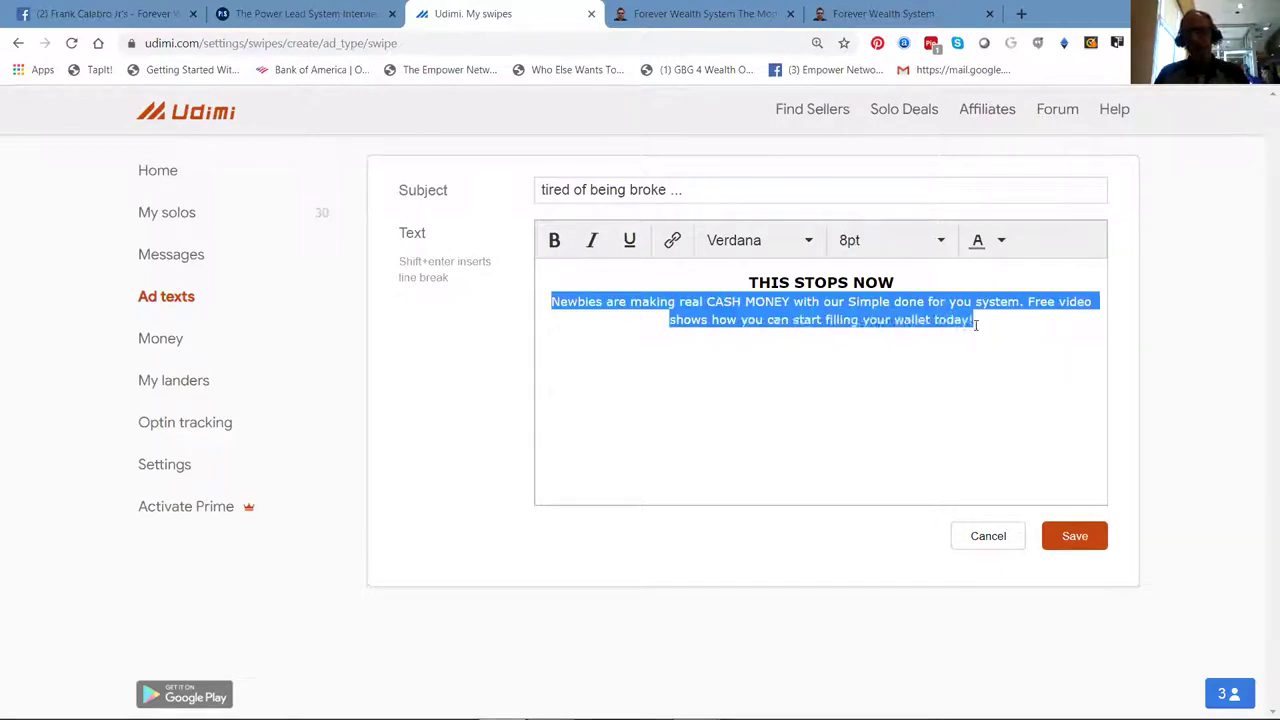
click(867, 246)
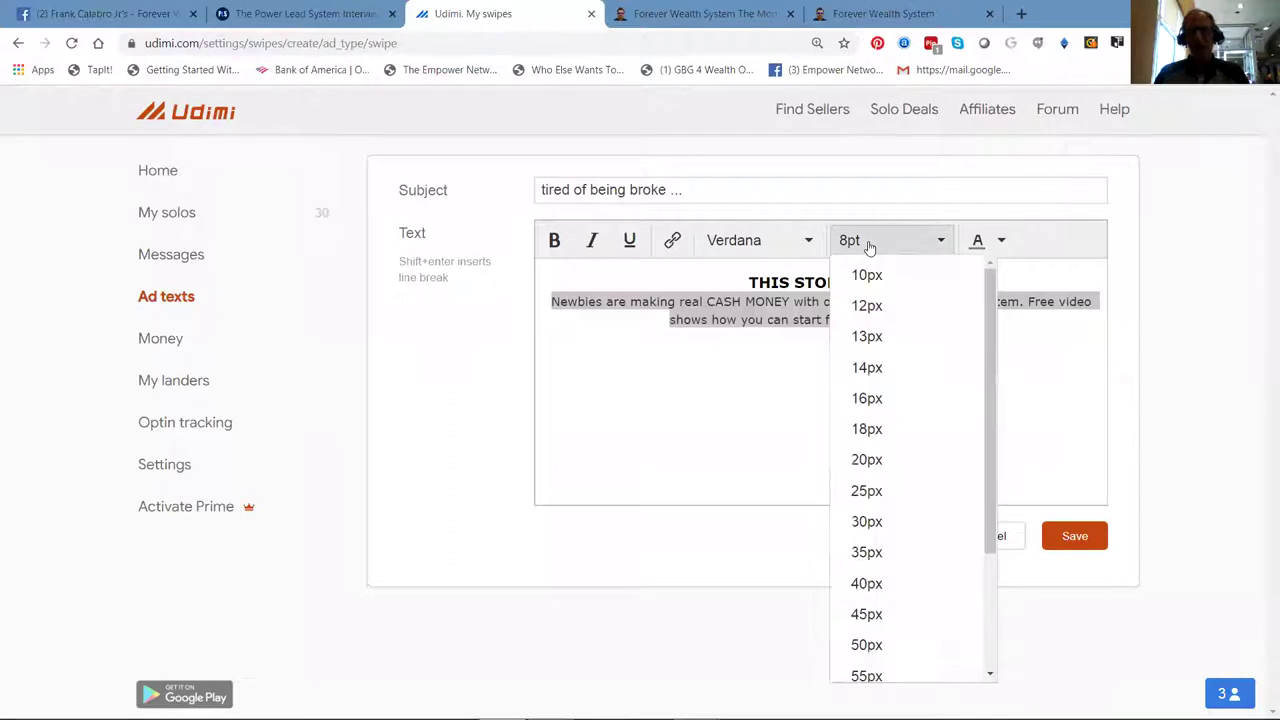
click(899, 412)
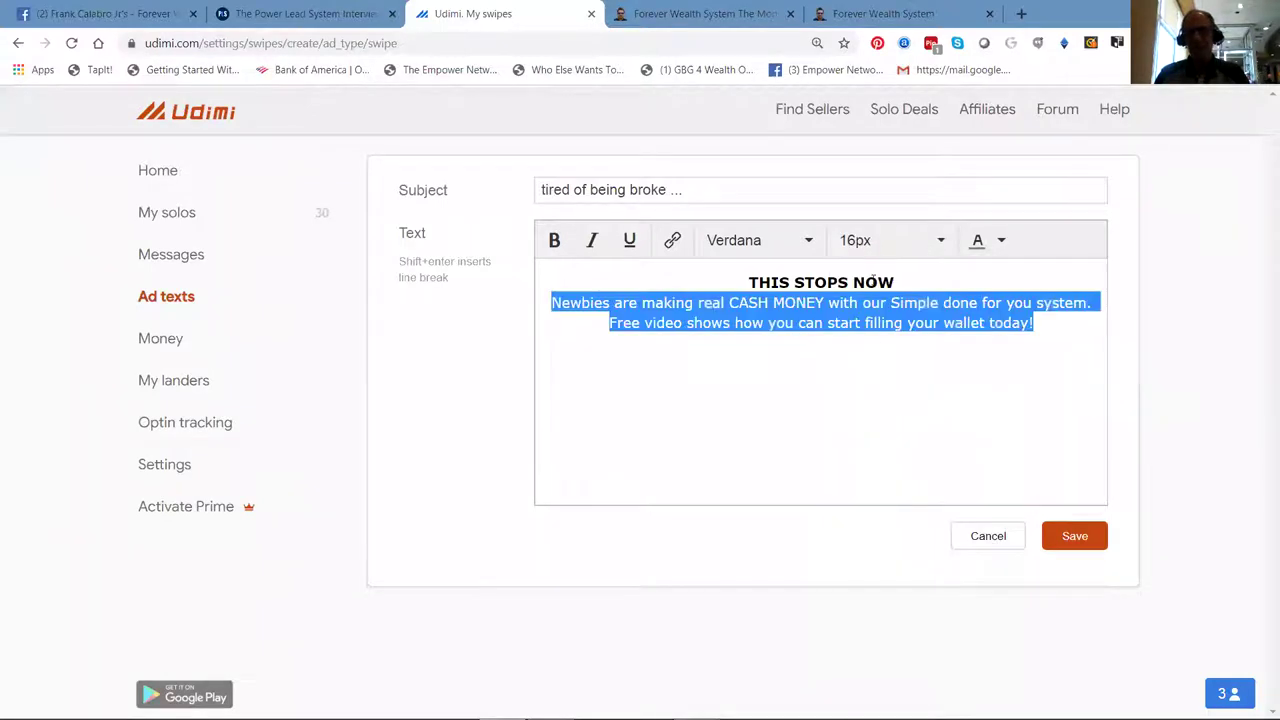
Format the "THIS STOPS NOW" heading in the swipe body as 18px red text.
drag(893, 282, 746, 283)
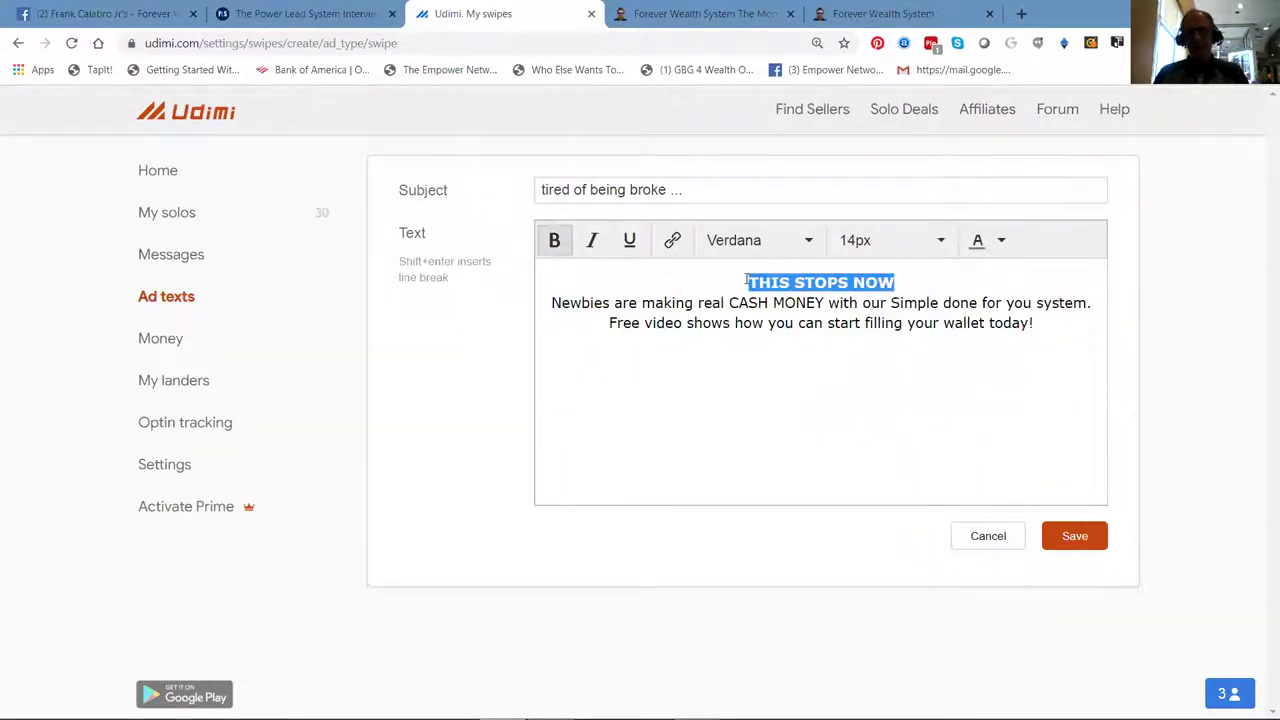
click(938, 243)
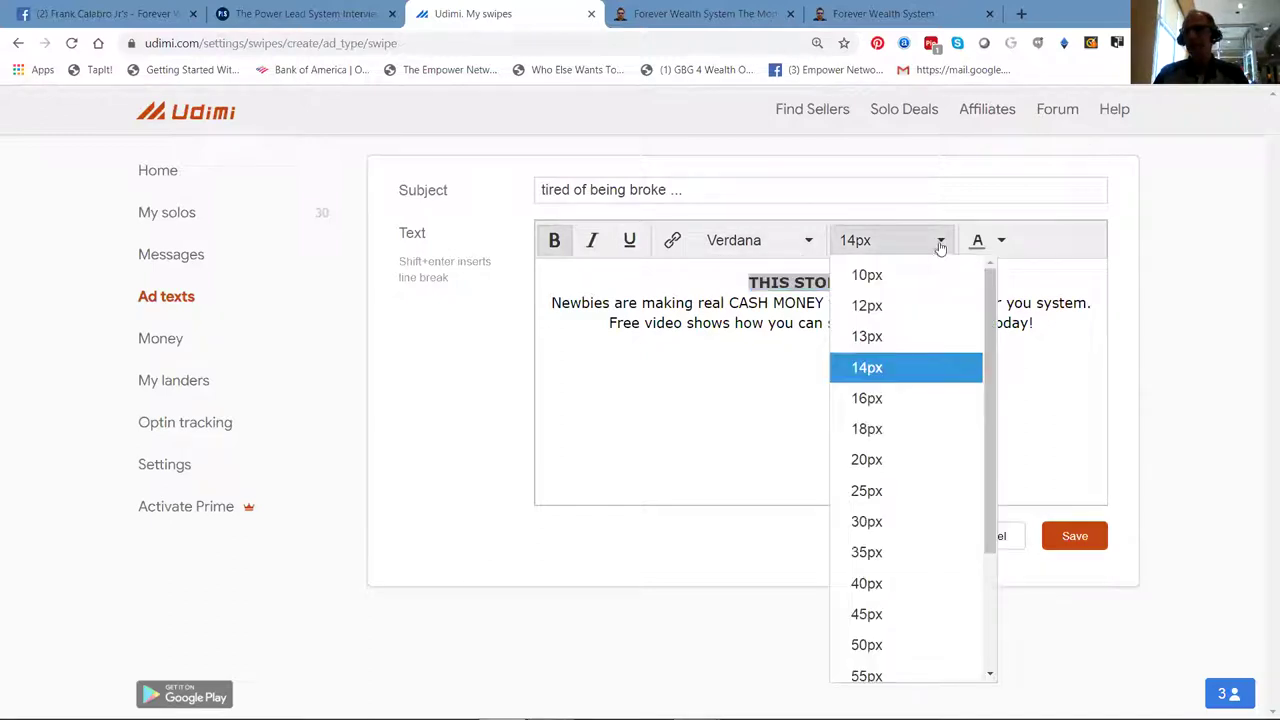
click(916, 428)
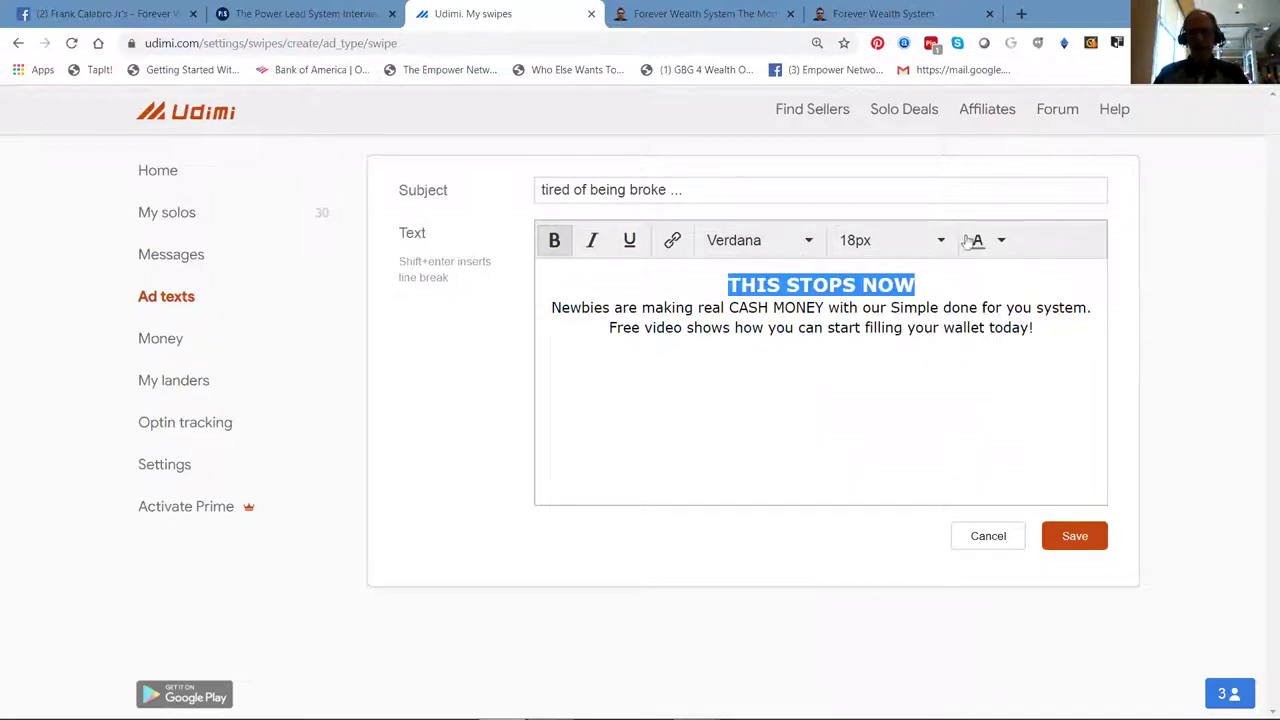
click(1003, 248)
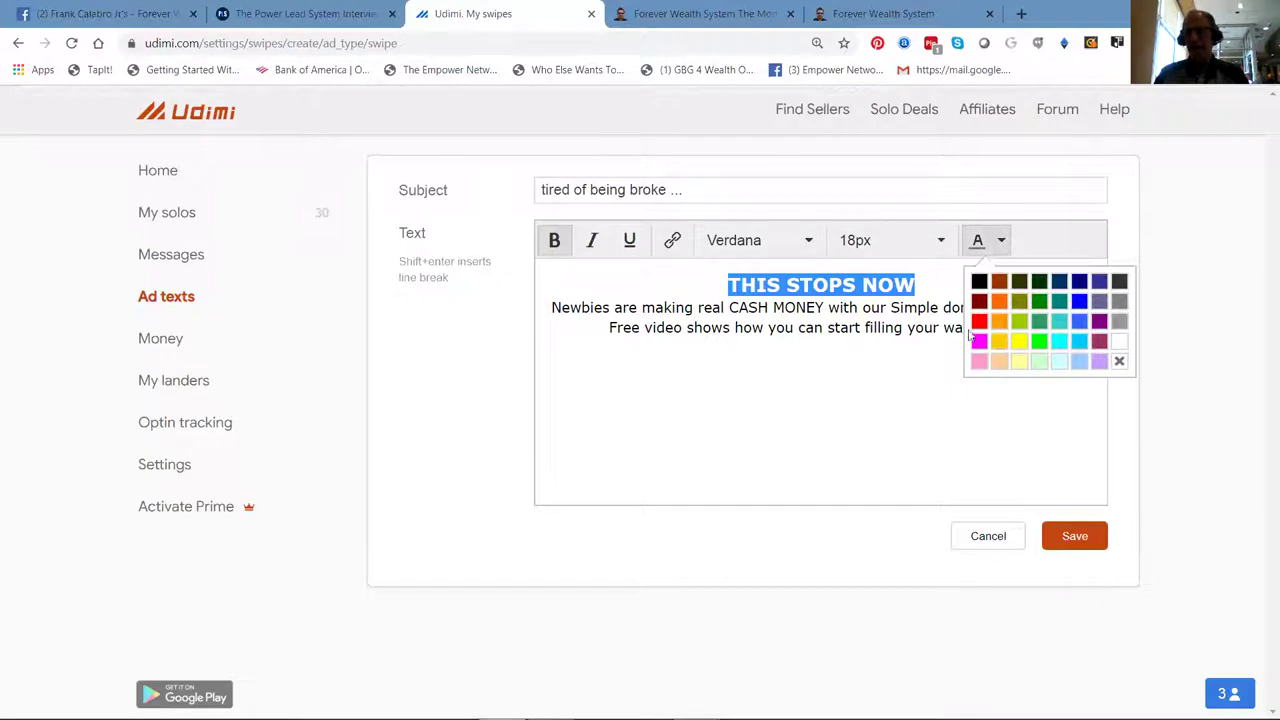
click(979, 322)
Add a "CLICK HERE" line below the paragraph and remove surplus spaces before it to bring it nearer the centre.
click(829, 374)
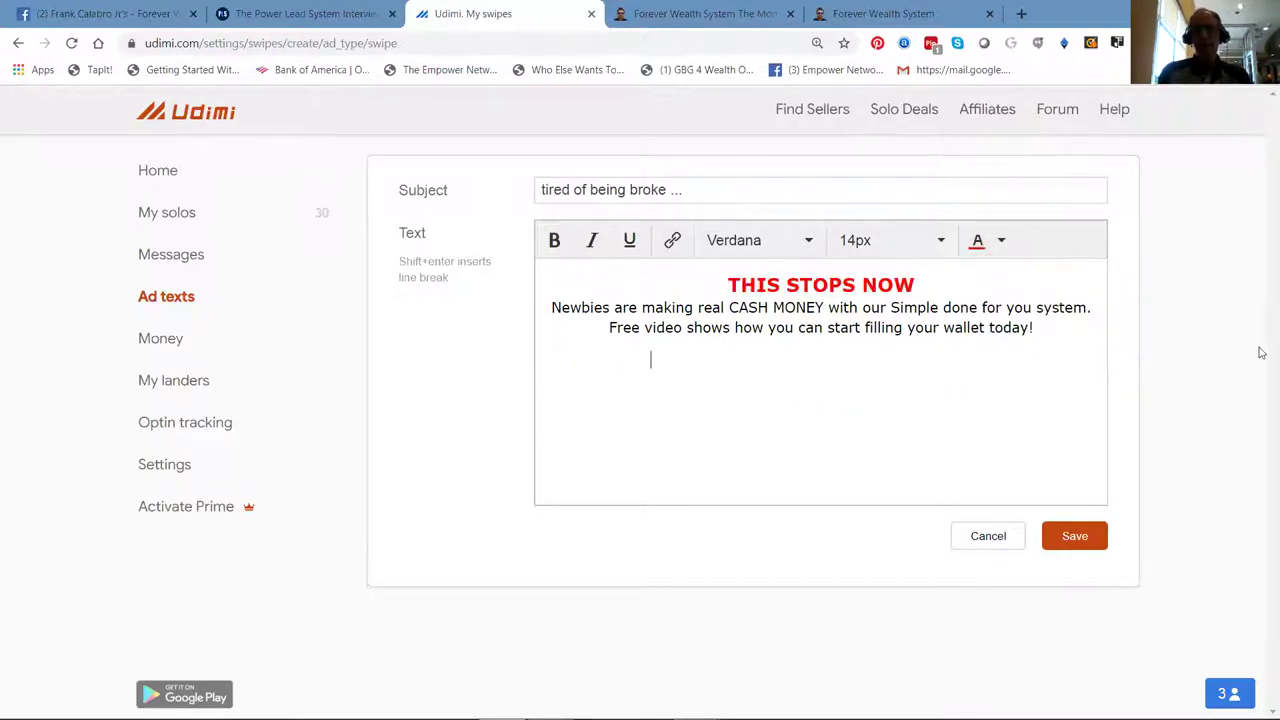
text(C)
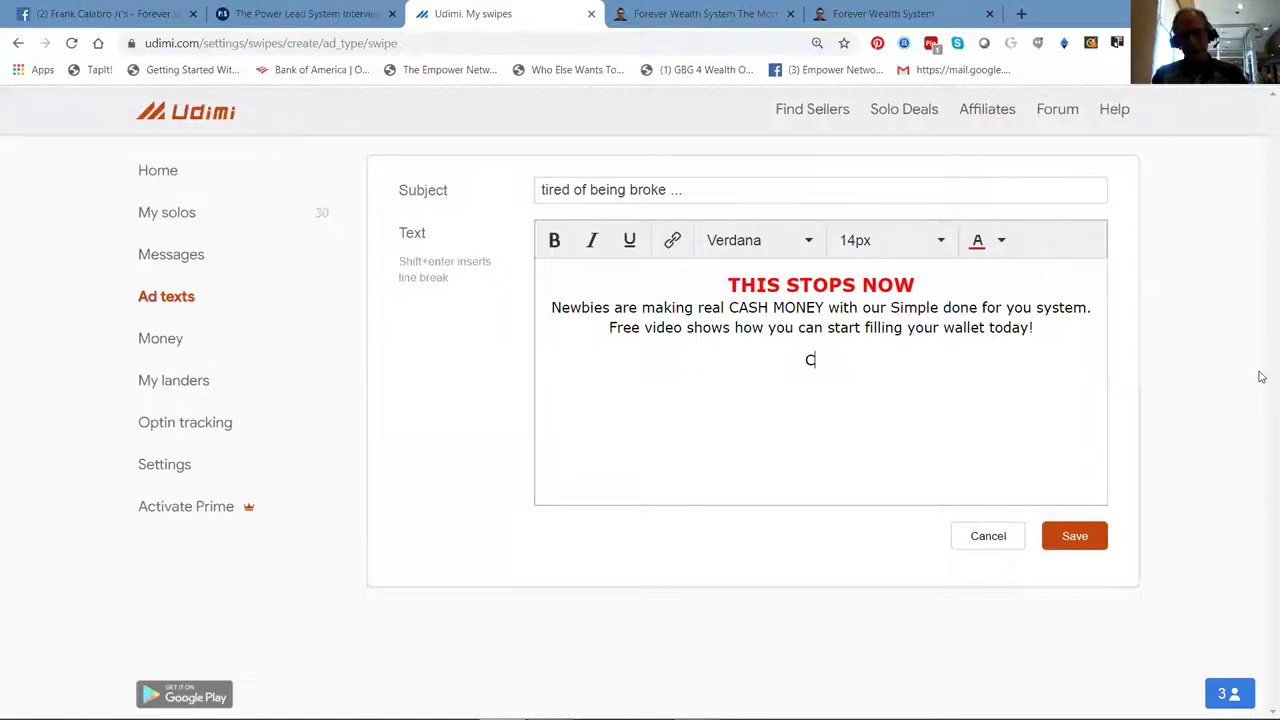
text(LICXK HERE)
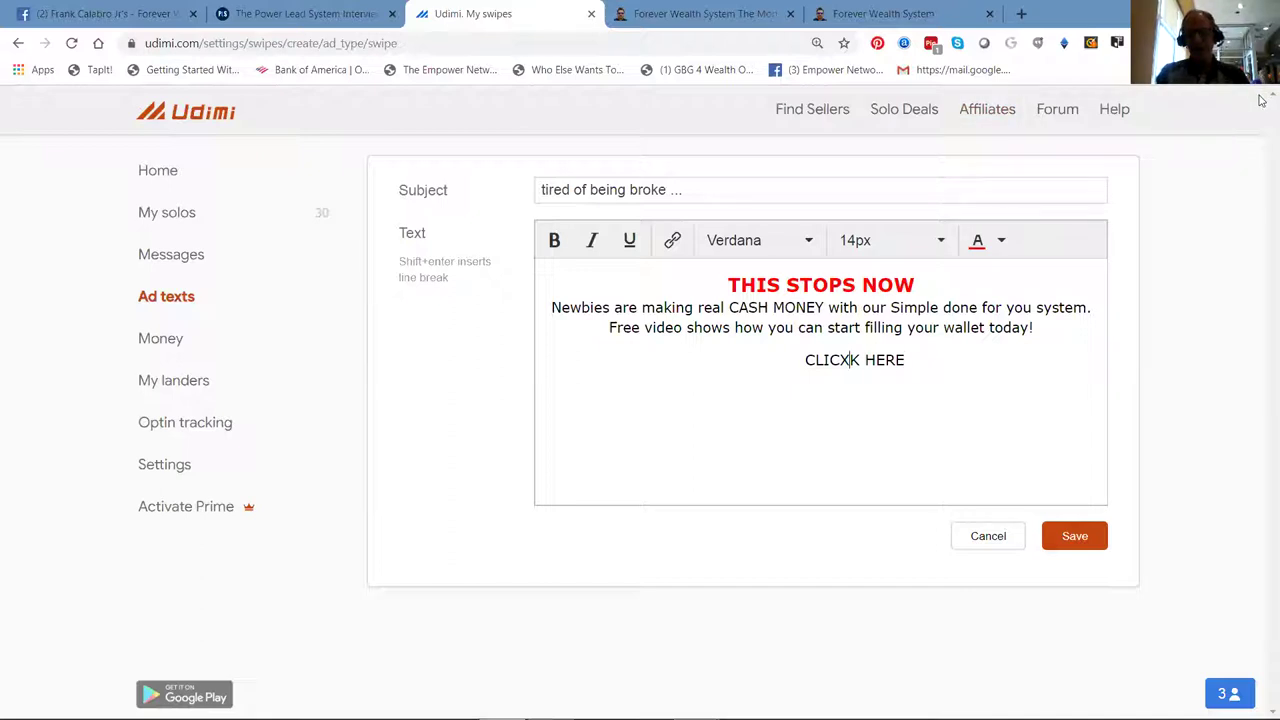
key(BackSpace)
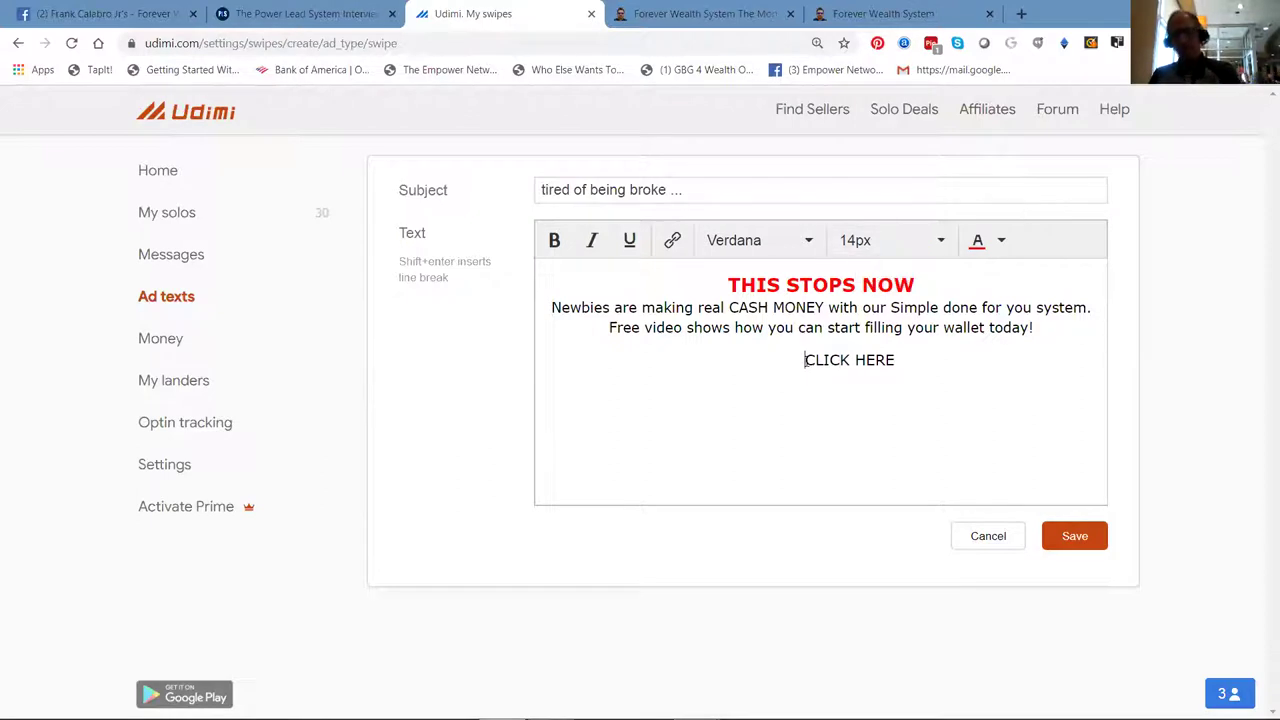
key(BackSpace)
key(BackSpace)
key(BackSpace)
key(BackSpace)
key(BackSpace)
key(BackSpace)
key(BackSpace)
key(BackSpace)
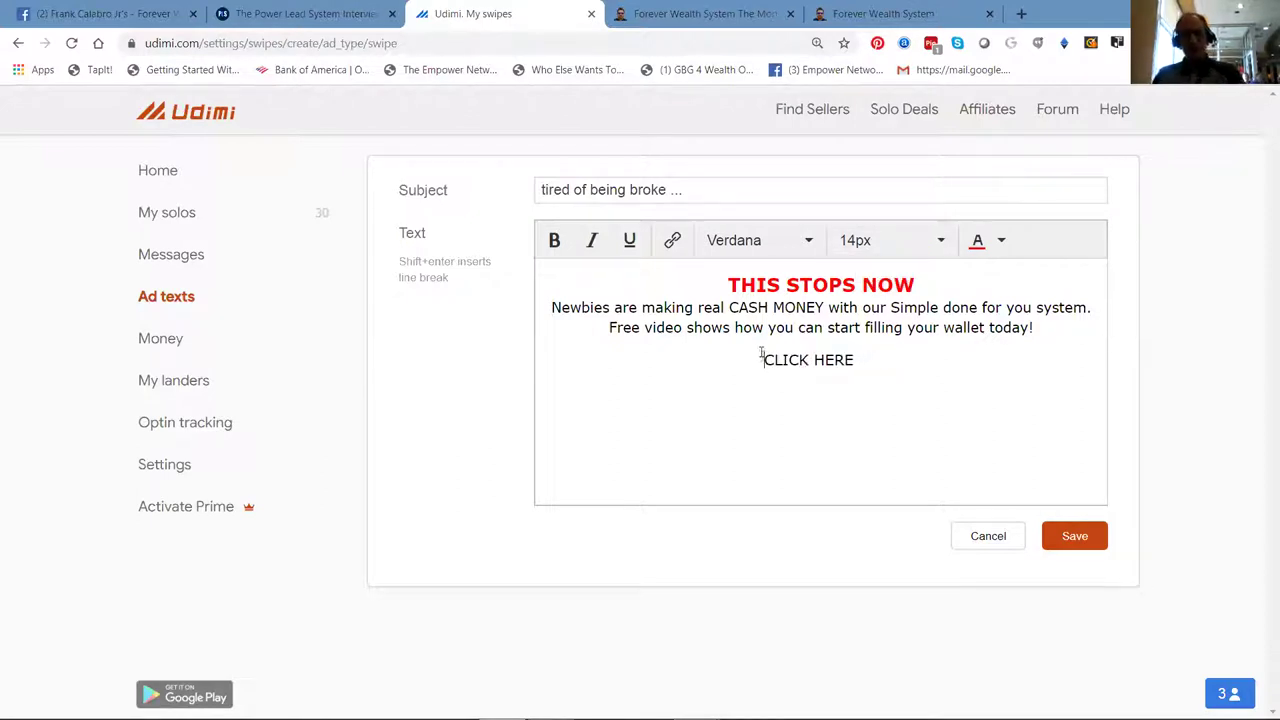
Apply red text colour to the "CLICK HERE" line.
drag(758, 360, 857, 366)
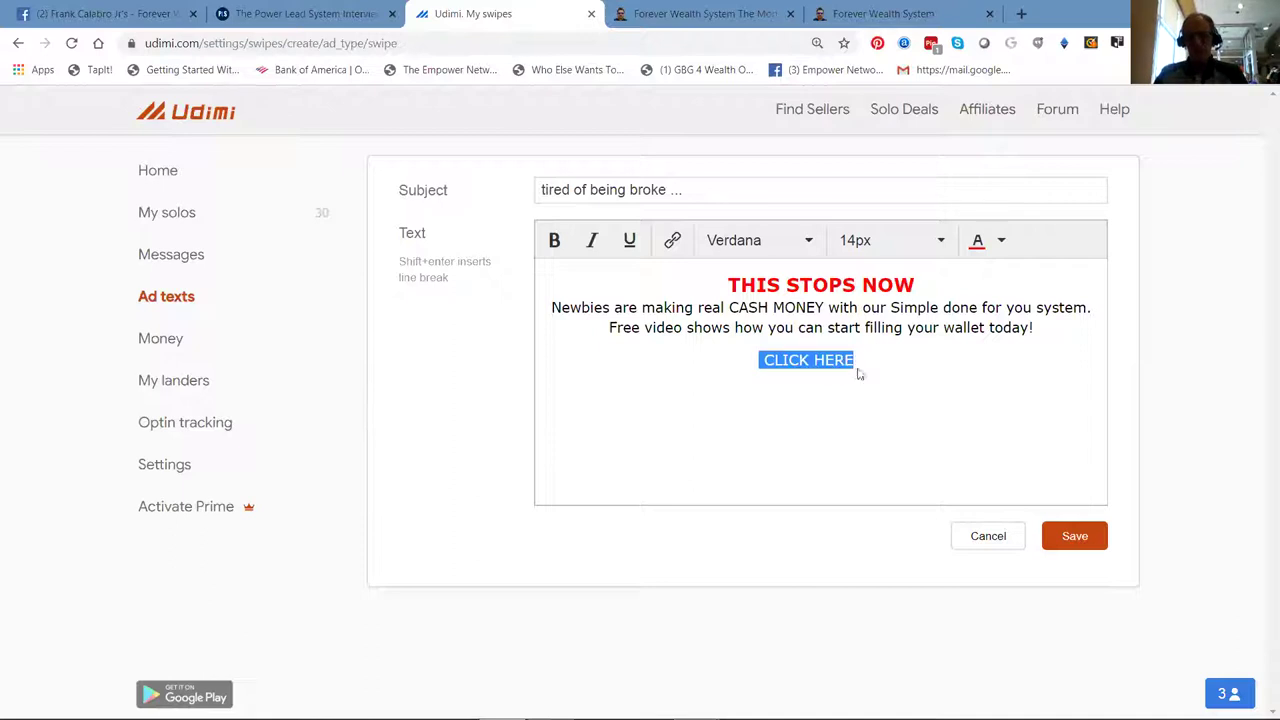
click(1003, 247)
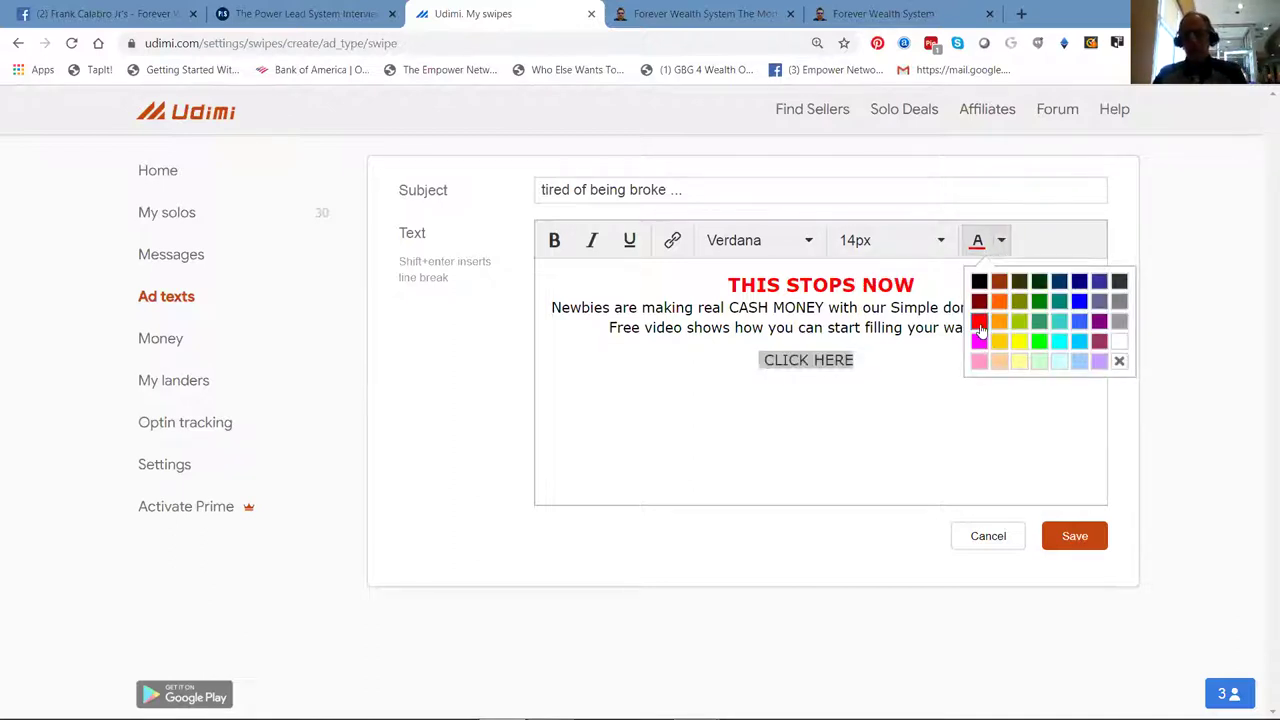
click(982, 331)
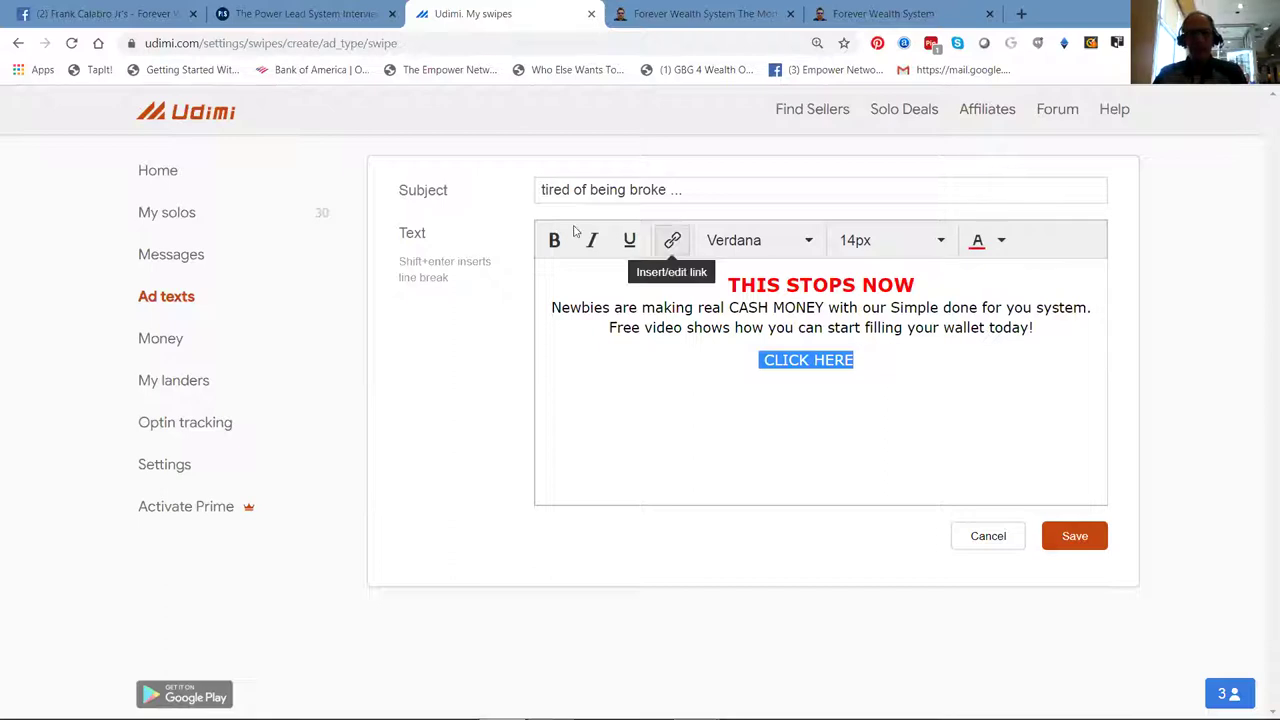
Start a link on the "CLICK HERE" text and copy the web address of the "THIS STOPS NOW" capture page.
click(672, 244)
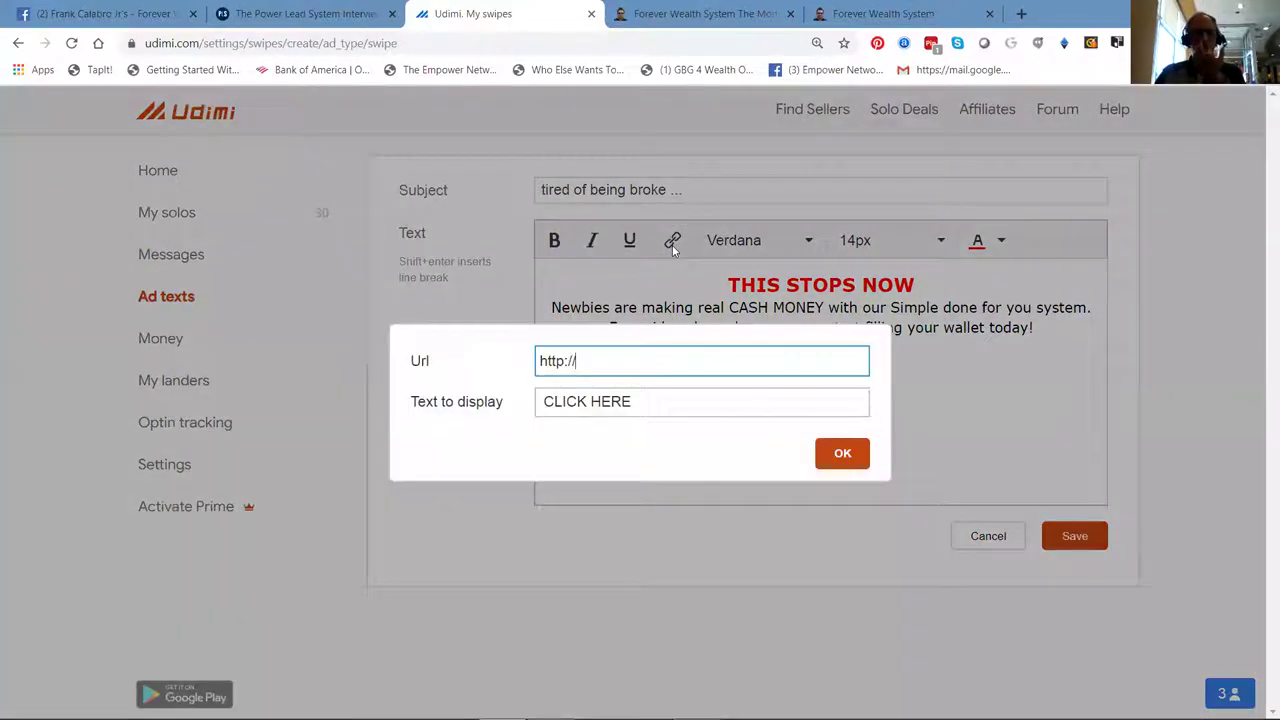
click(295, 16)
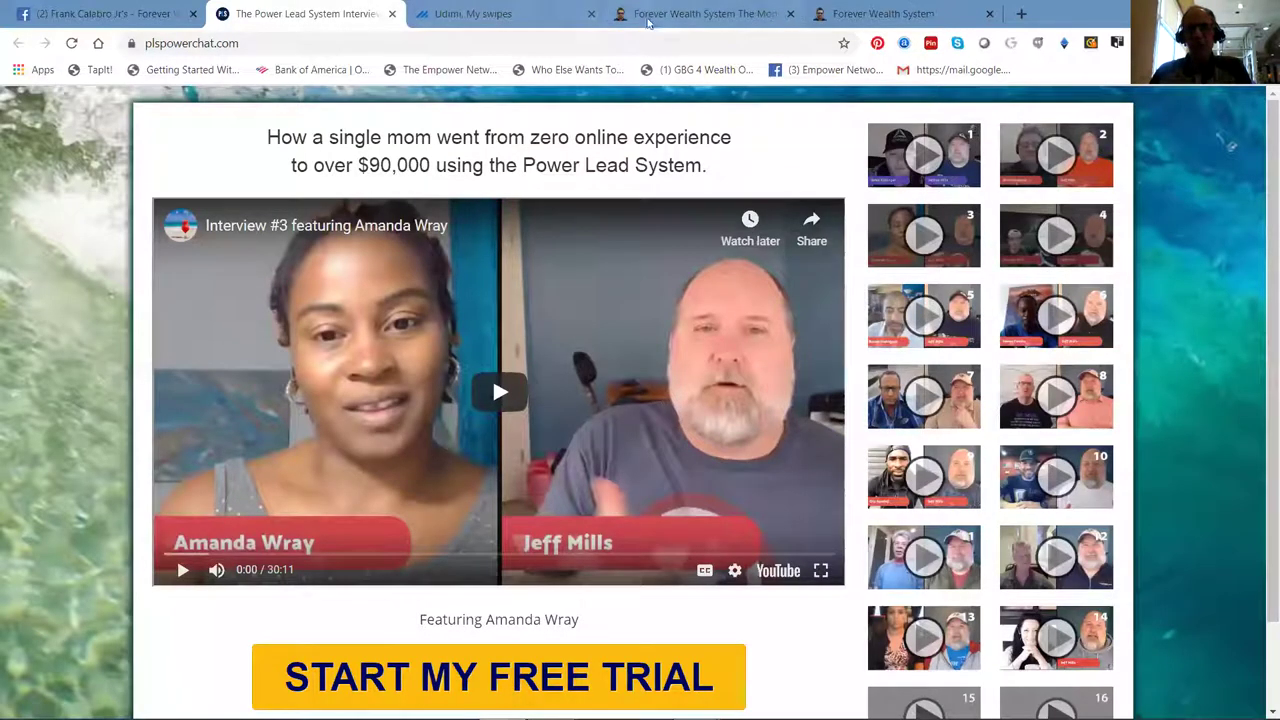
click(664, 13)
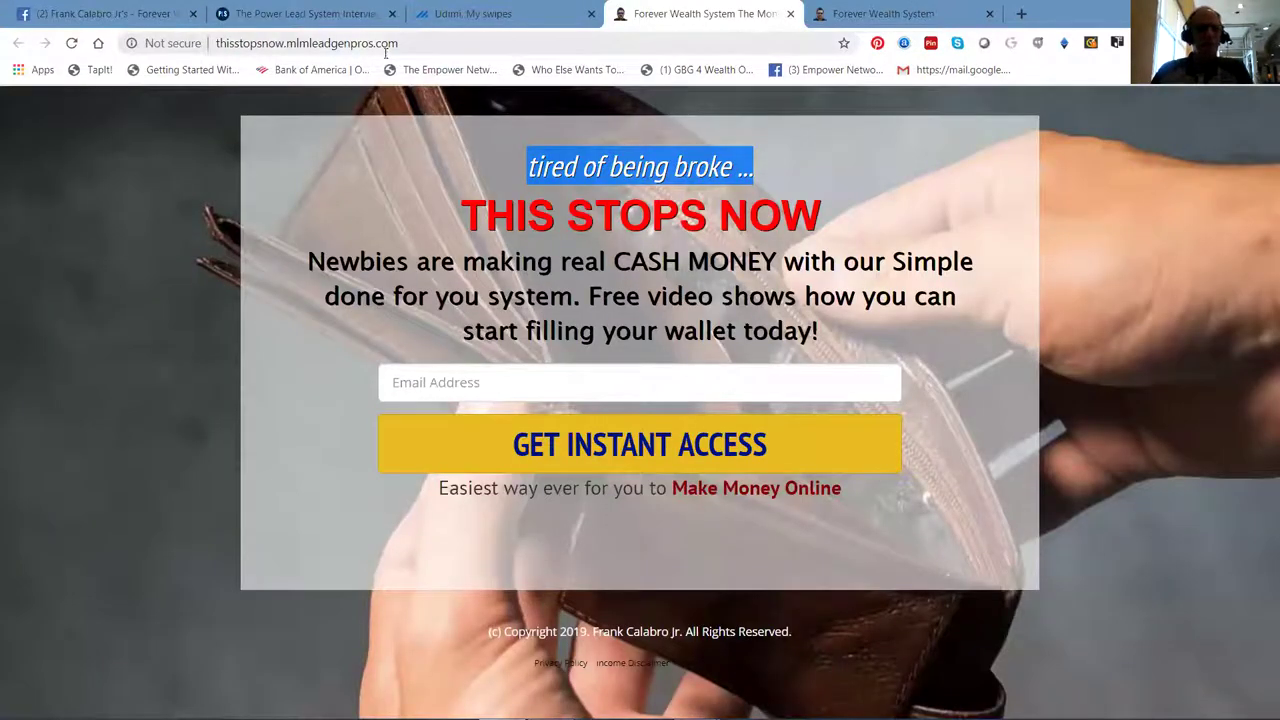
click(260, 44)
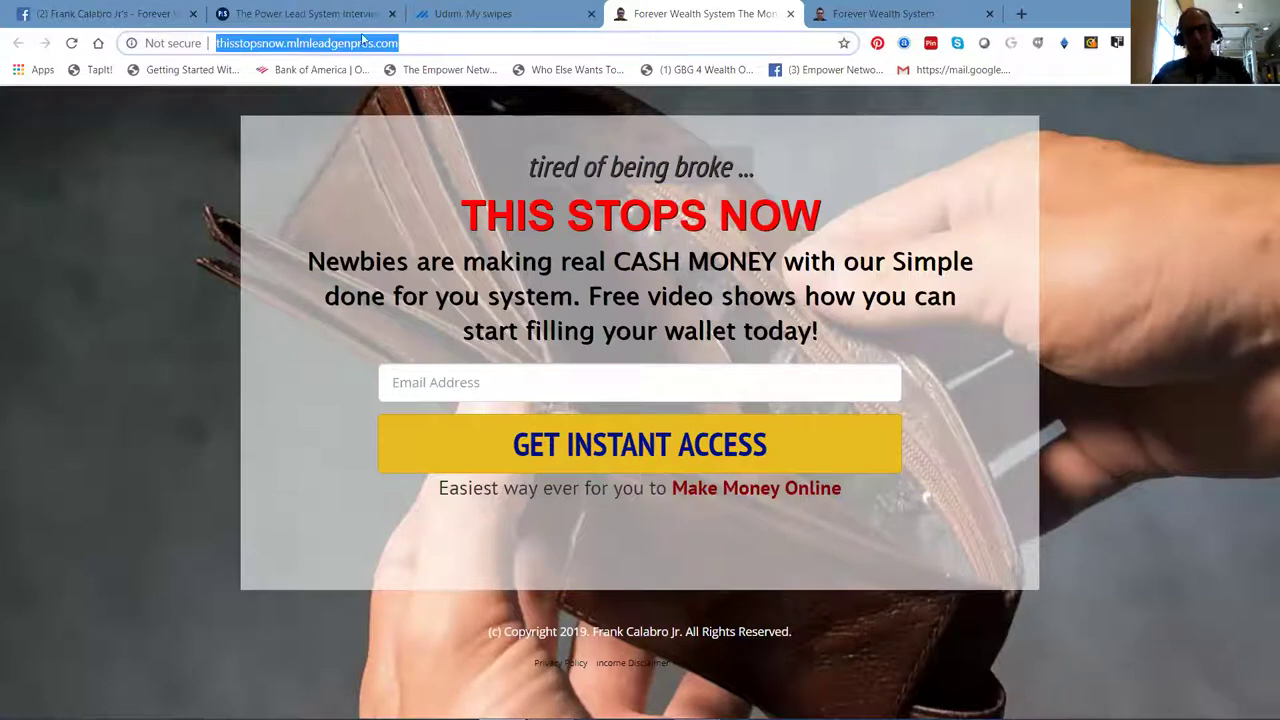
right_click(290, 48)
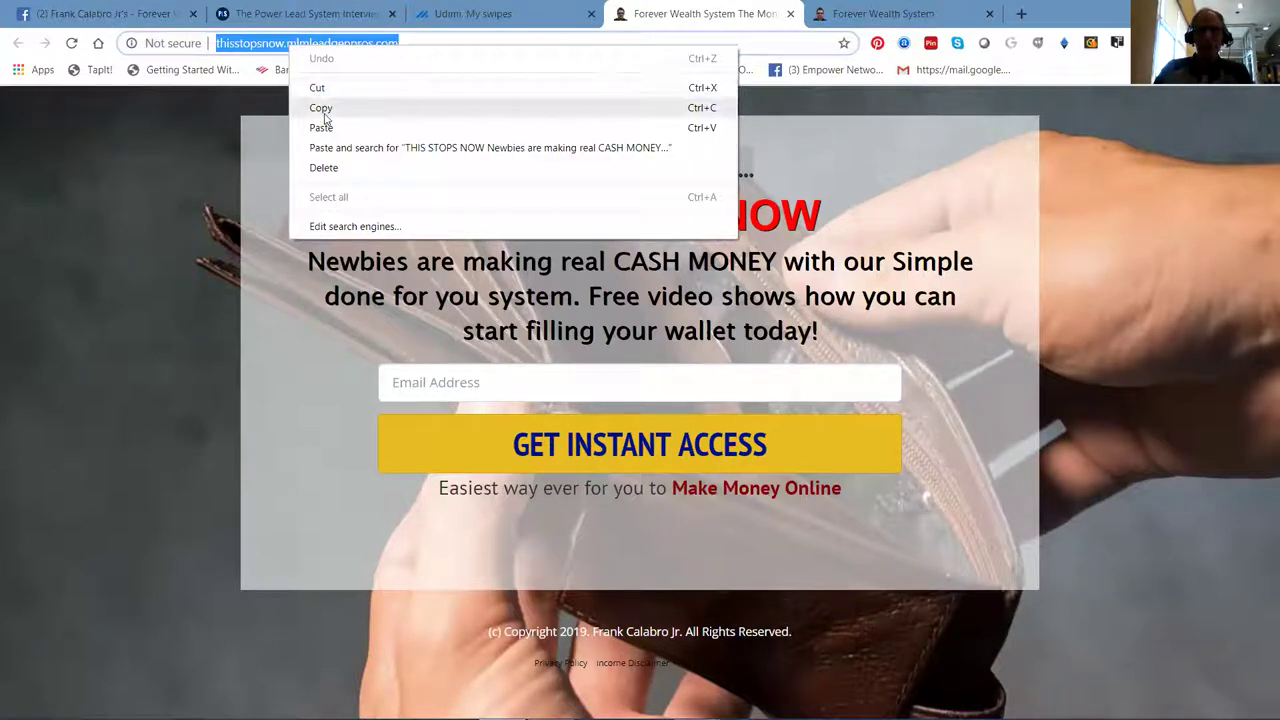
click(321, 107)
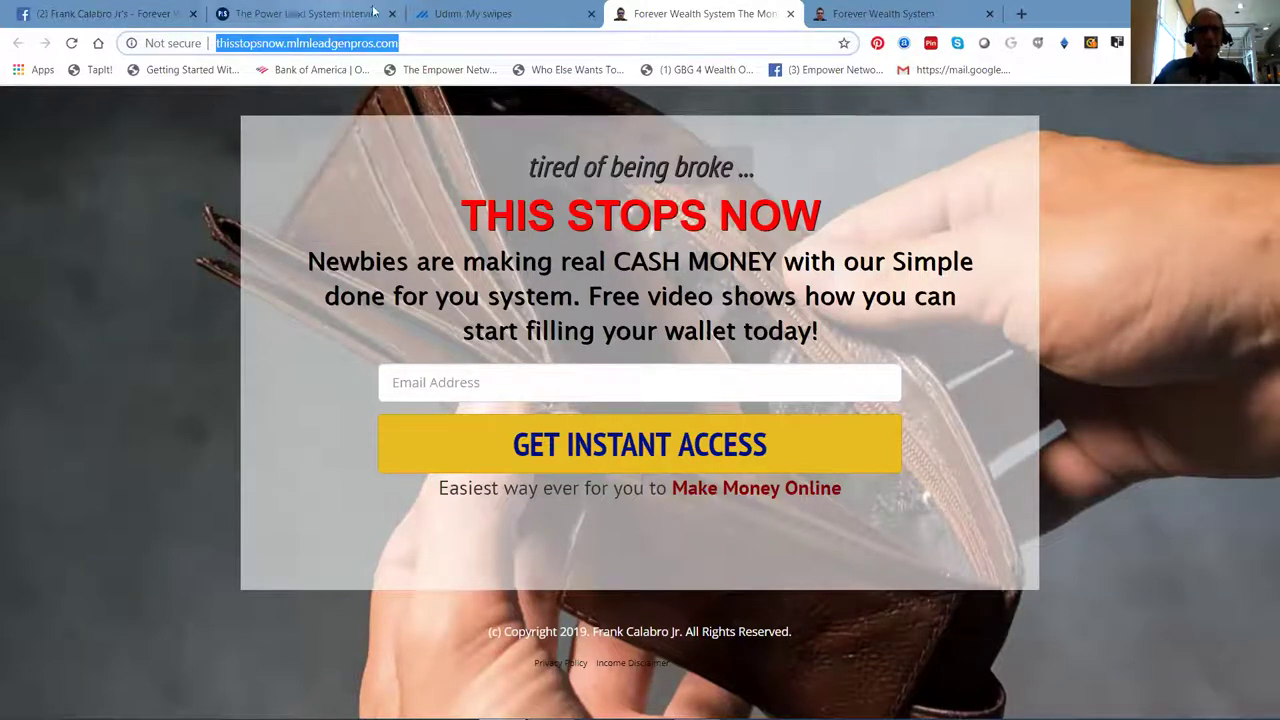
click(470, 14)
drag(578, 361, 528, 368)
key(ctrl+v)
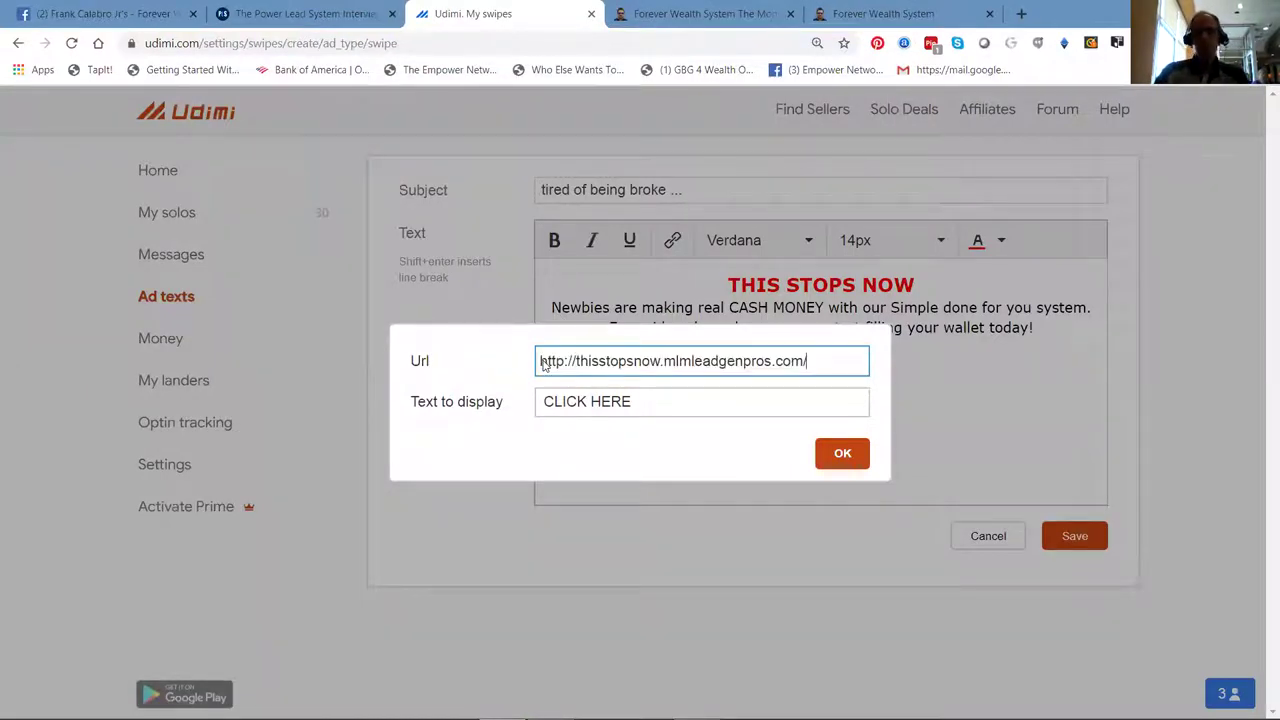
click(843, 456)
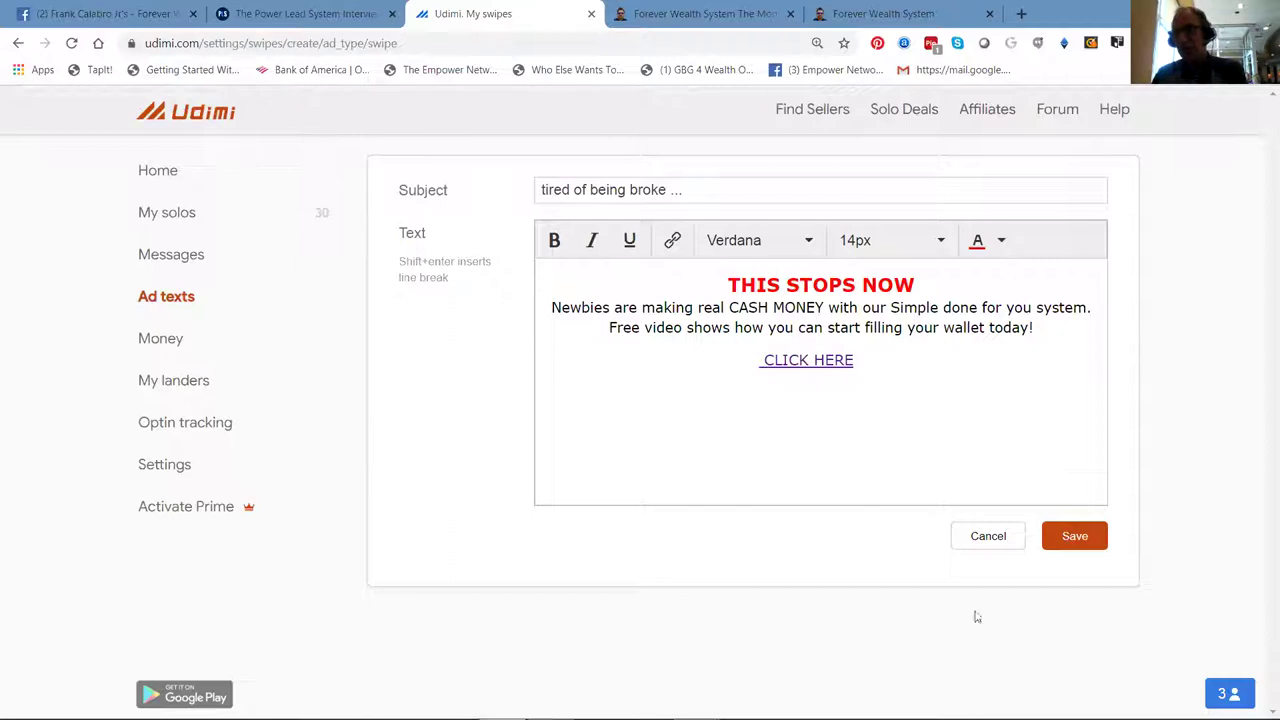
click(1069, 534)
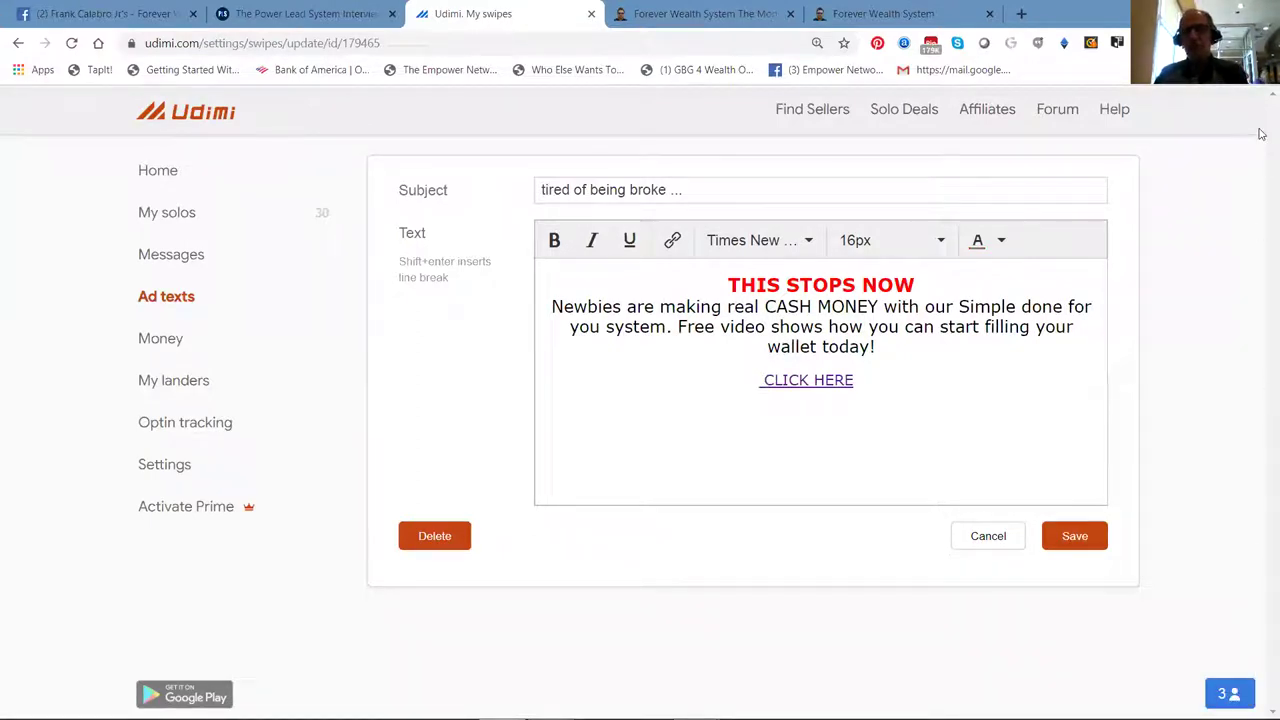
Look through the Solo Deals listings, examining the sellers' offers, ratings, order counts and prices per click.
click(882, 113)
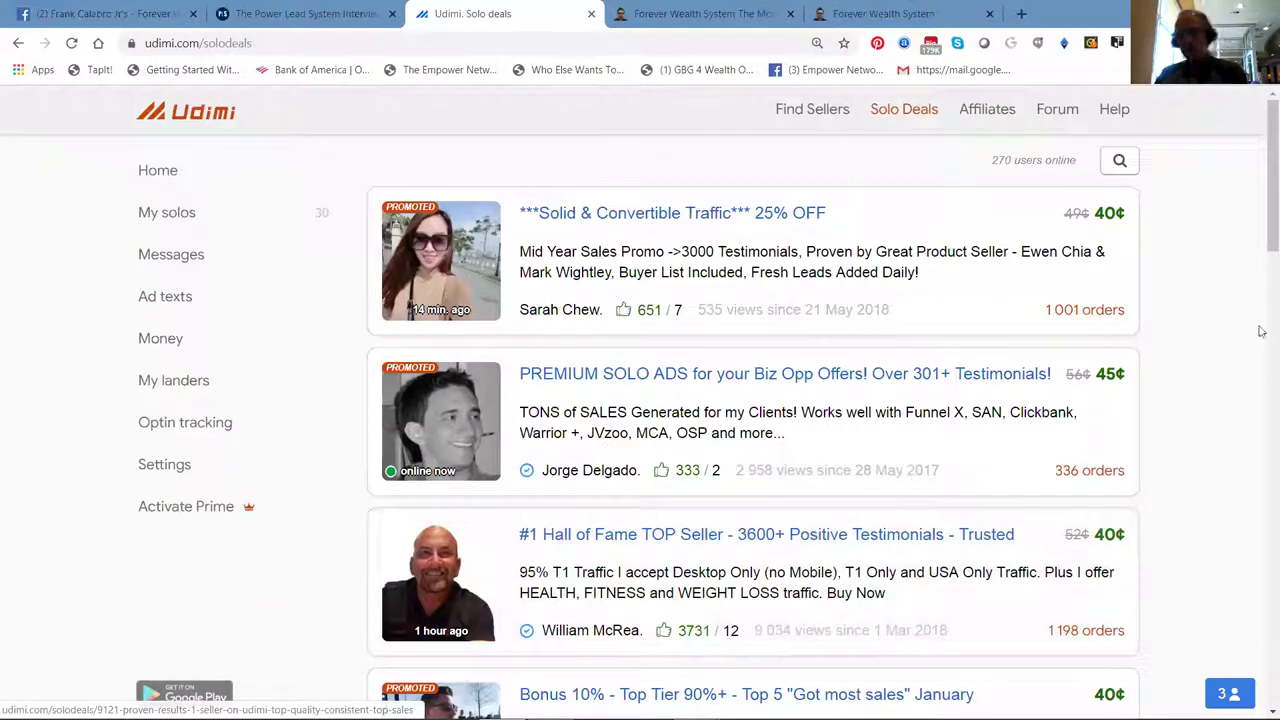
scroll(1260, 215, down, 1)
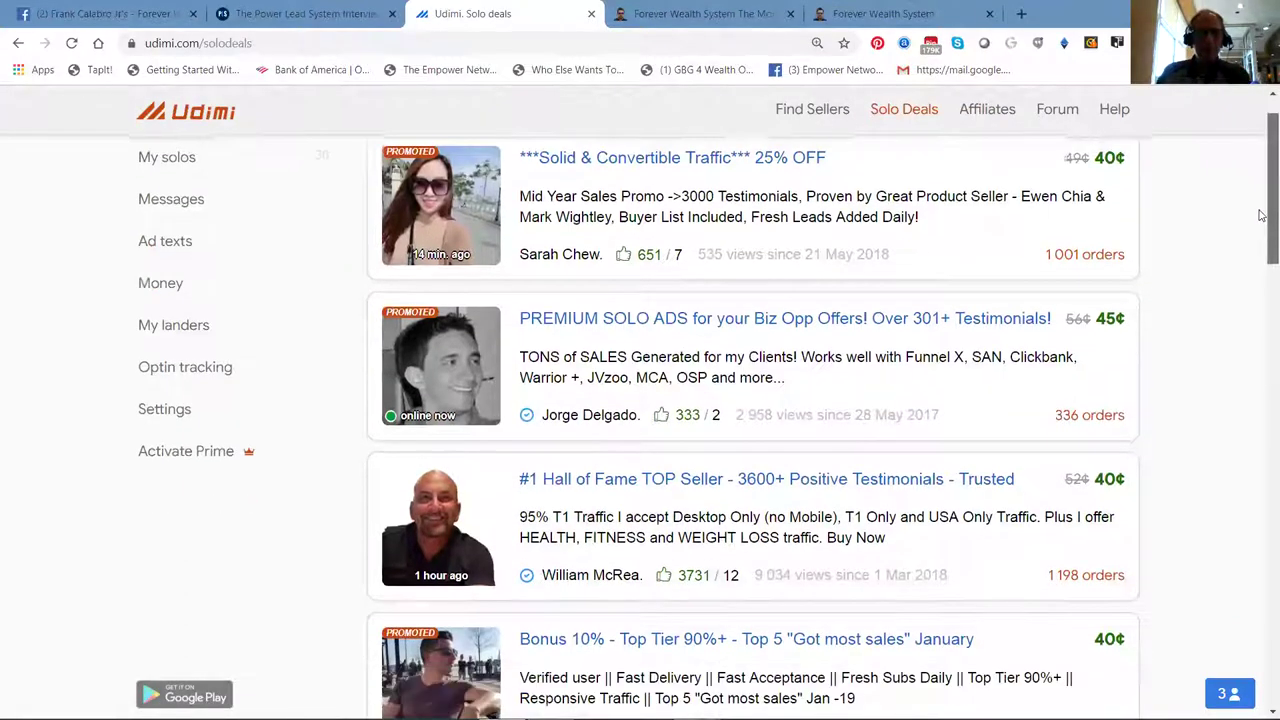
scroll(1260, 228, down, 1)
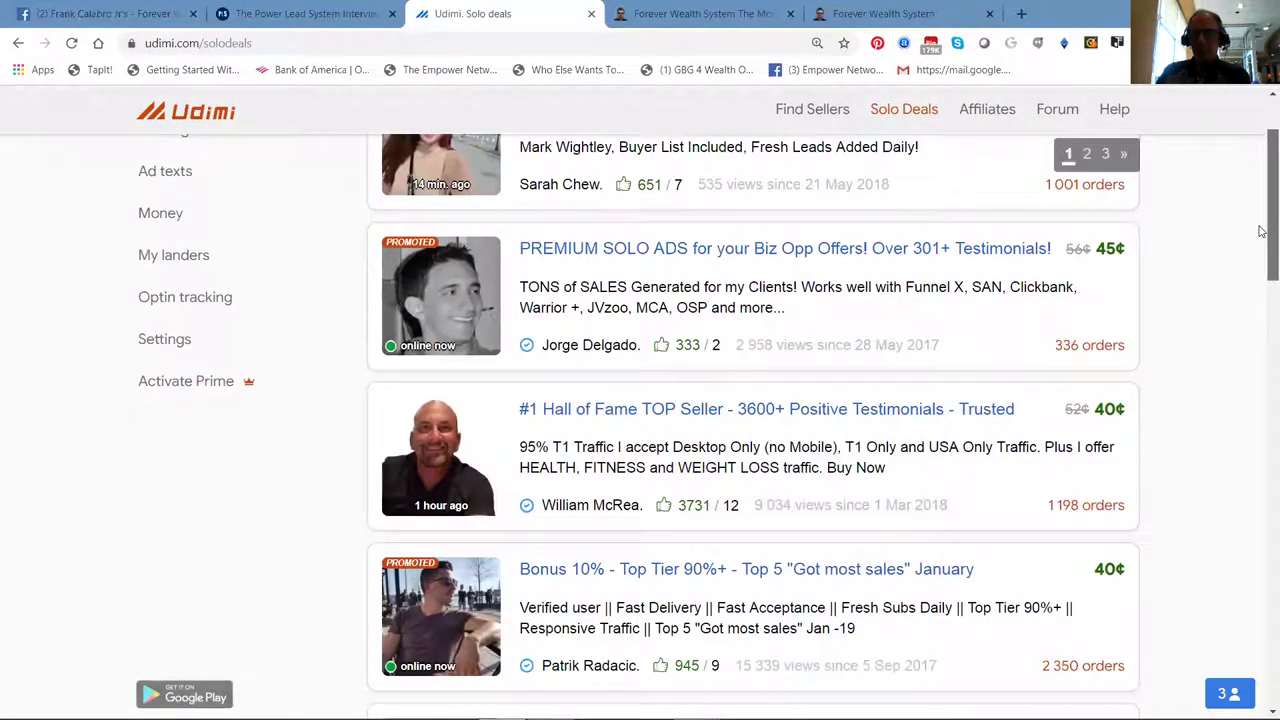
scroll(1260, 232, down, 3)
scroll(1260, 340, down, 4)
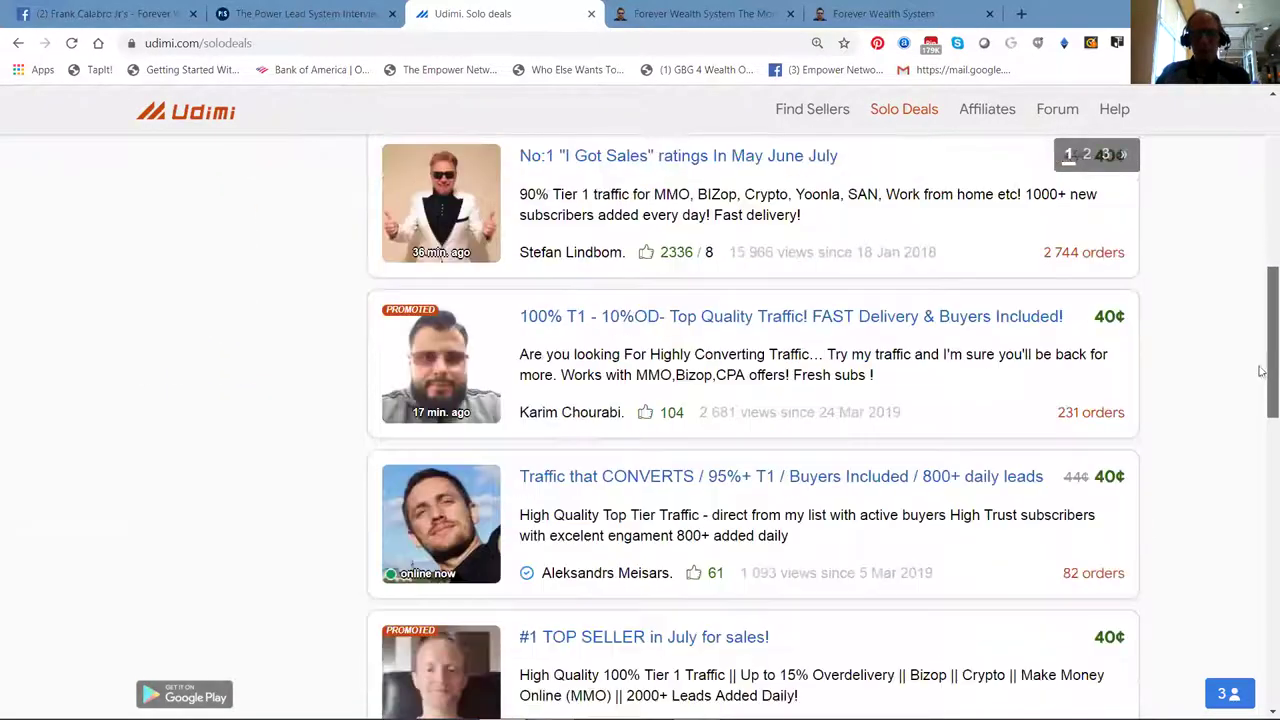
scroll(1260, 410, down, 2)
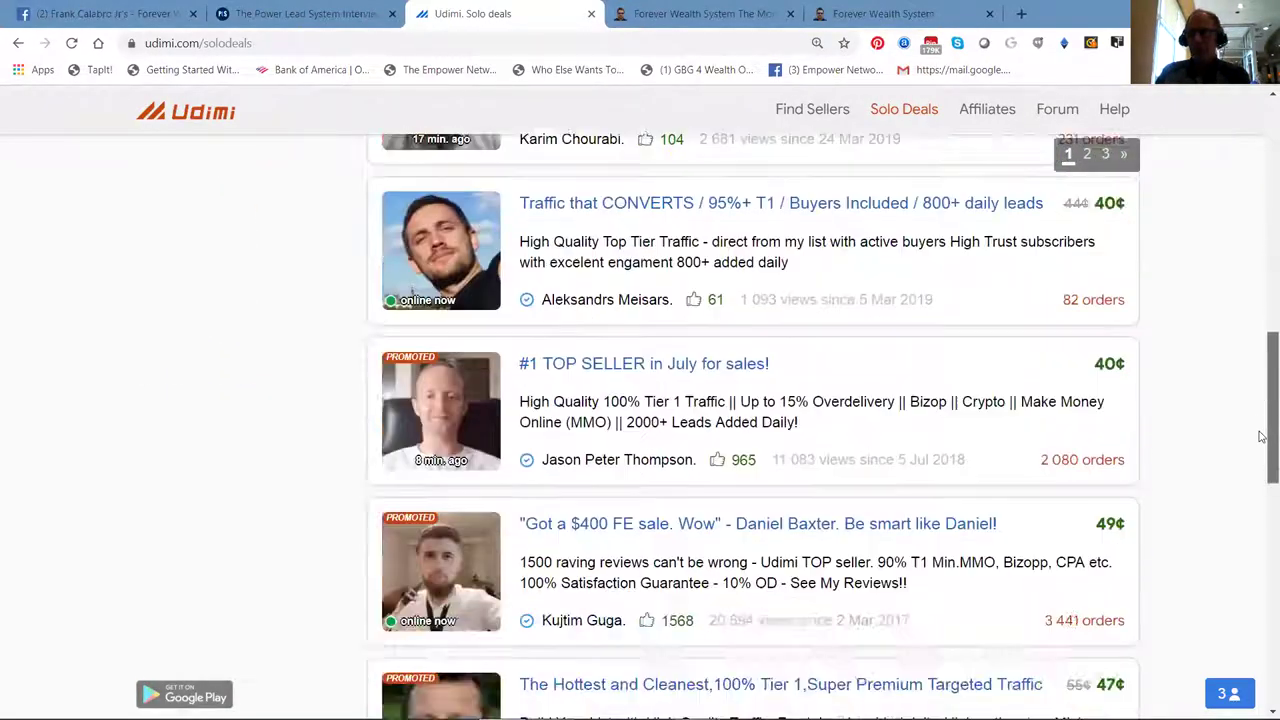
drag(1259, 442, 1259, 489)
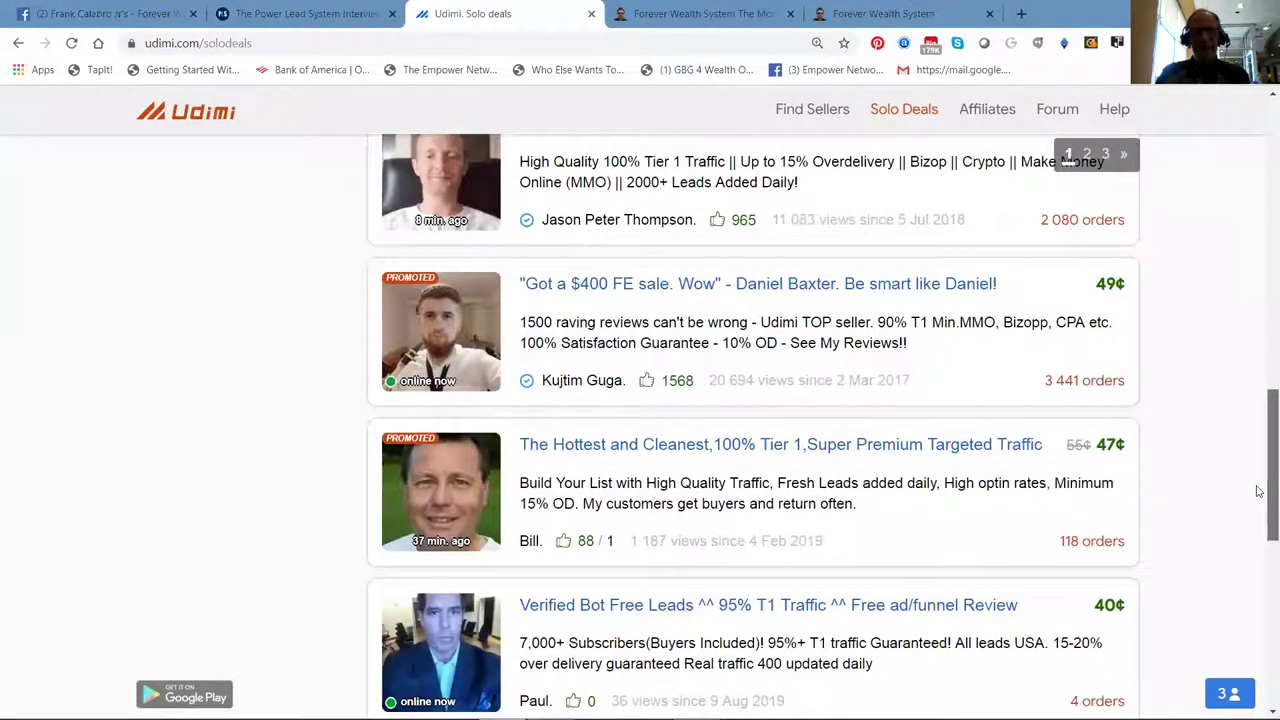
drag(1259, 491, 1261, 351)
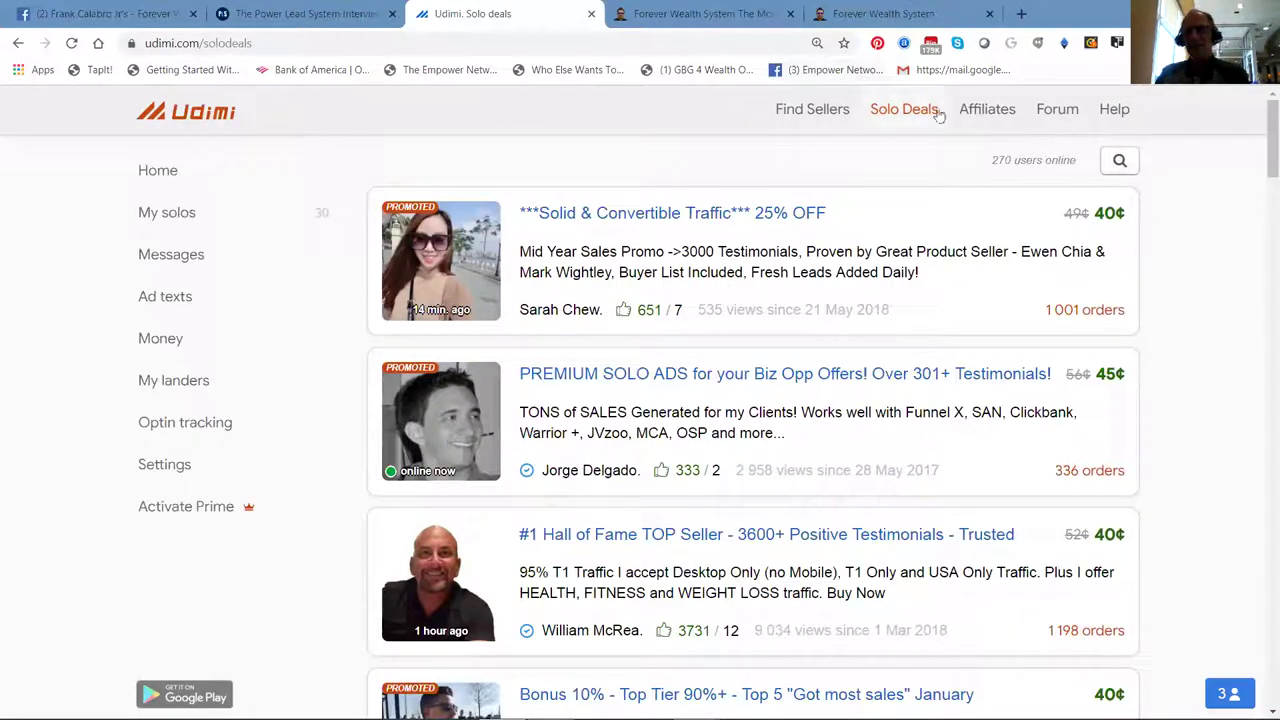
Open the "***Solid & Convertible Traffic*** 25% OFF" deal and set the order size to 200 visitors.
click(641, 218)
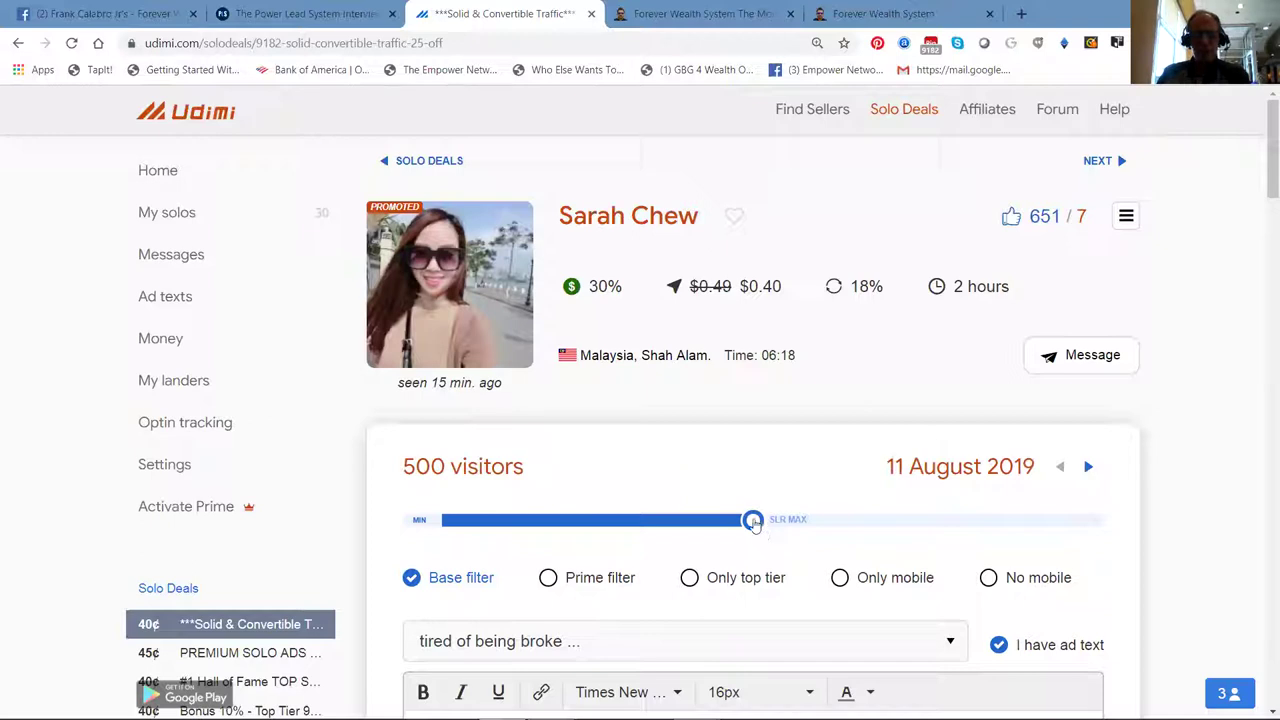
mouse_move(753, 523)
mouse_down()
mouse_move(497, 521)
mouse_move(771, 523)
mouse_up()
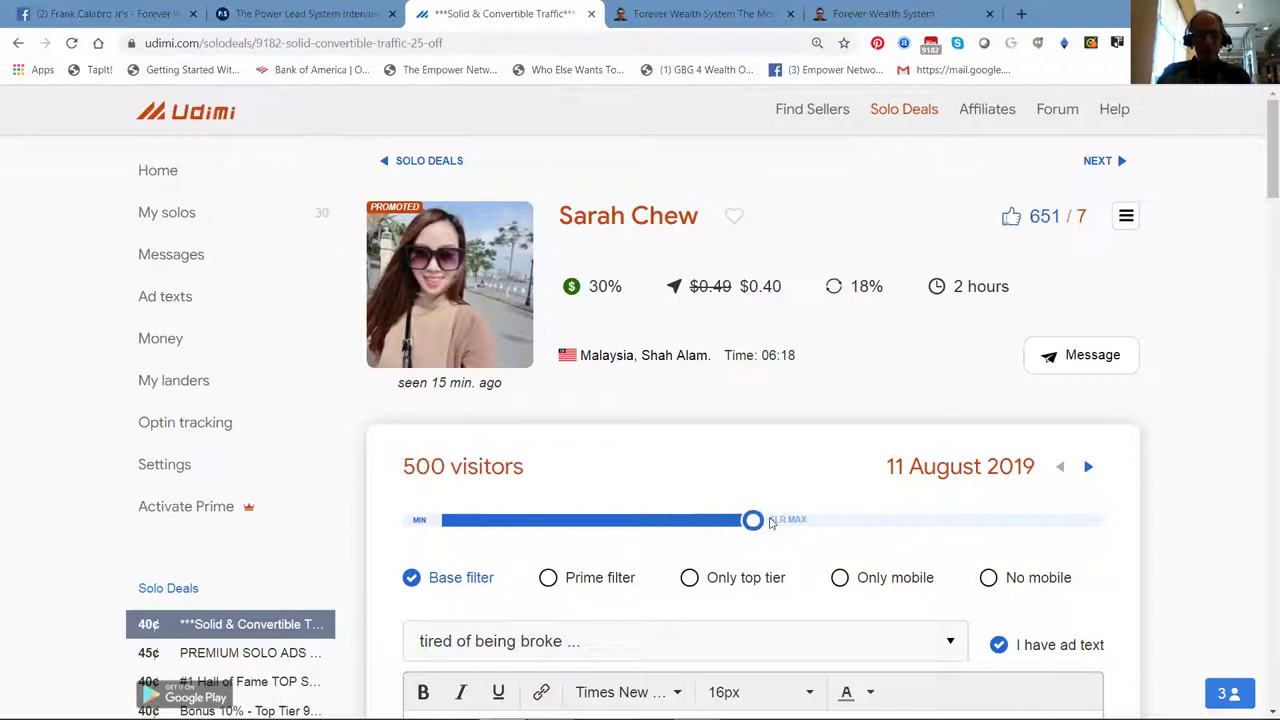
mouse_move(1262, 172)
mouse_down()
mouse_move(1262, 232)
mouse_move(1260, 157)
mouse_move(1262, 183)
mouse_up()
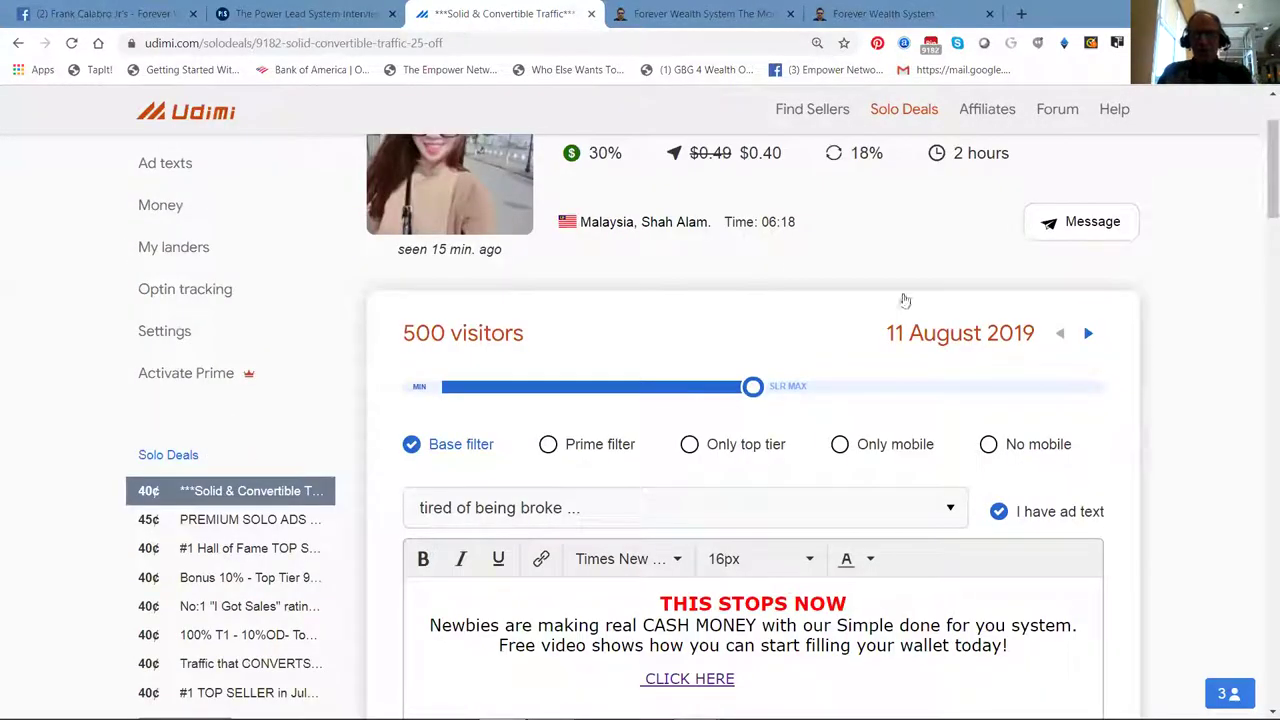
drag(752, 389, 520, 389)
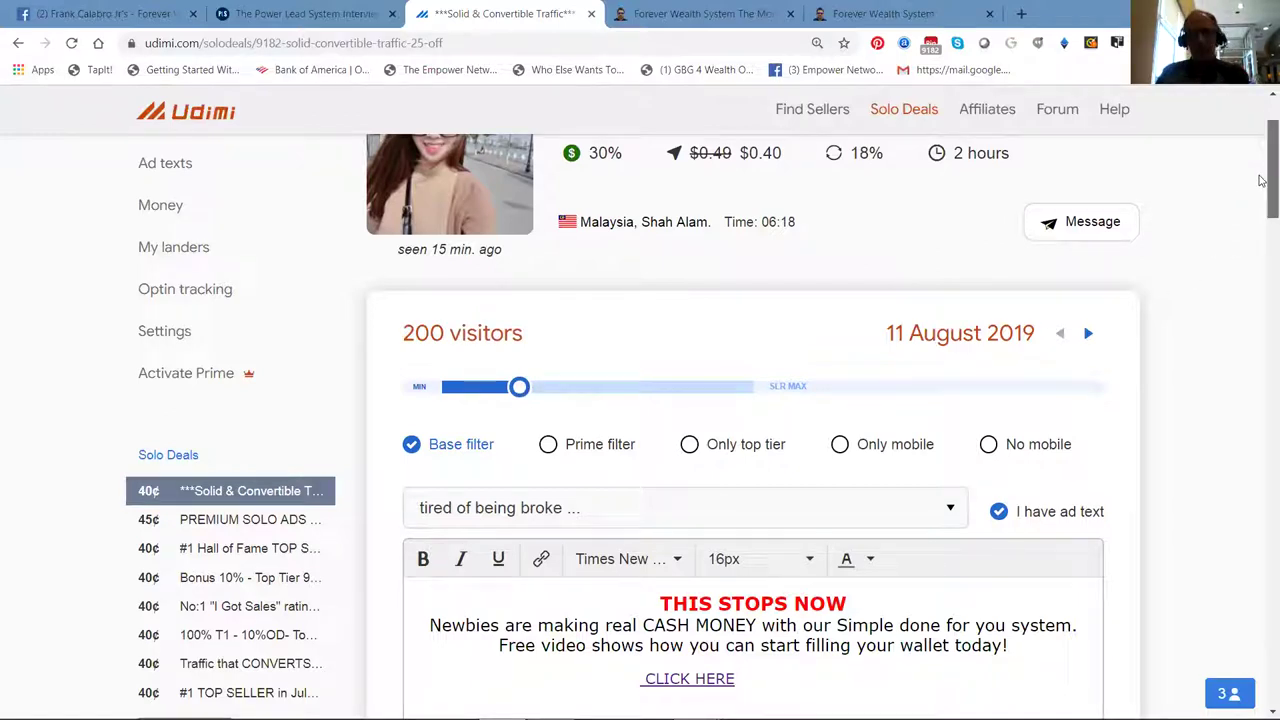
Add the configured solo ad order to the cart and start its payment with PayPal.
drag(1262, 189, 1263, 273)
scroll(991, 365, down, 1)
click(1032, 326)
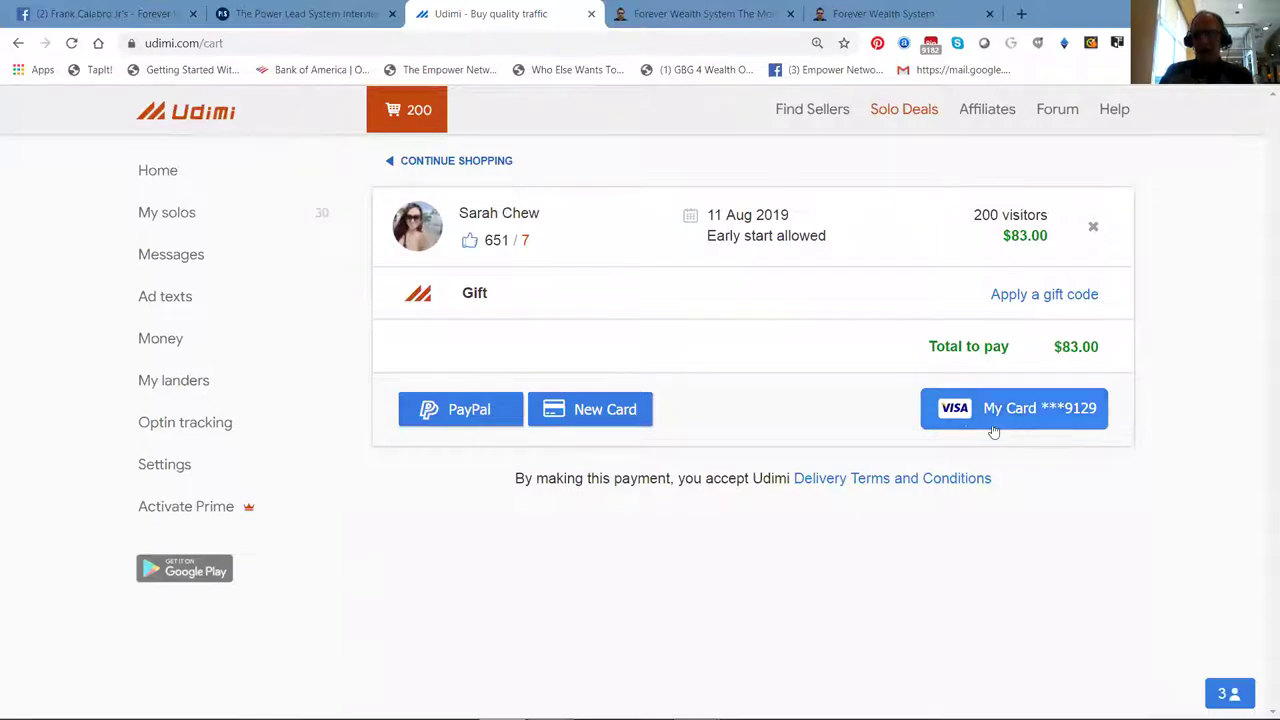
click(467, 405)
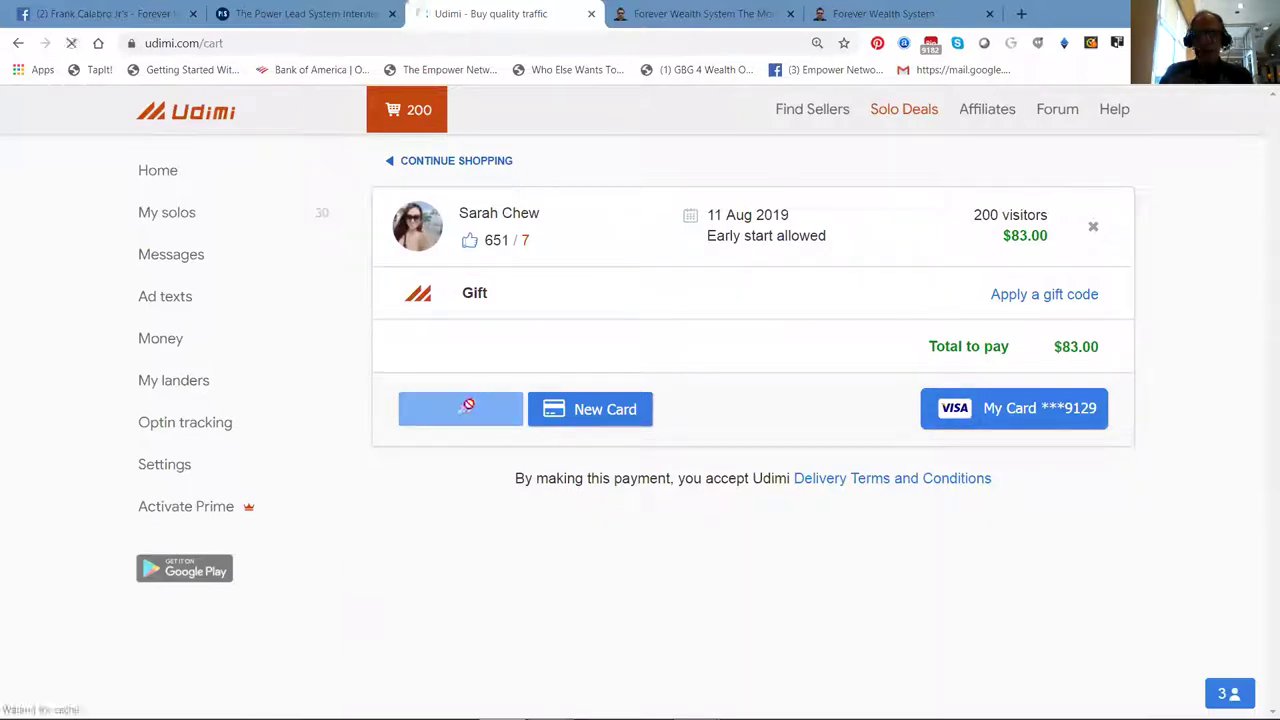